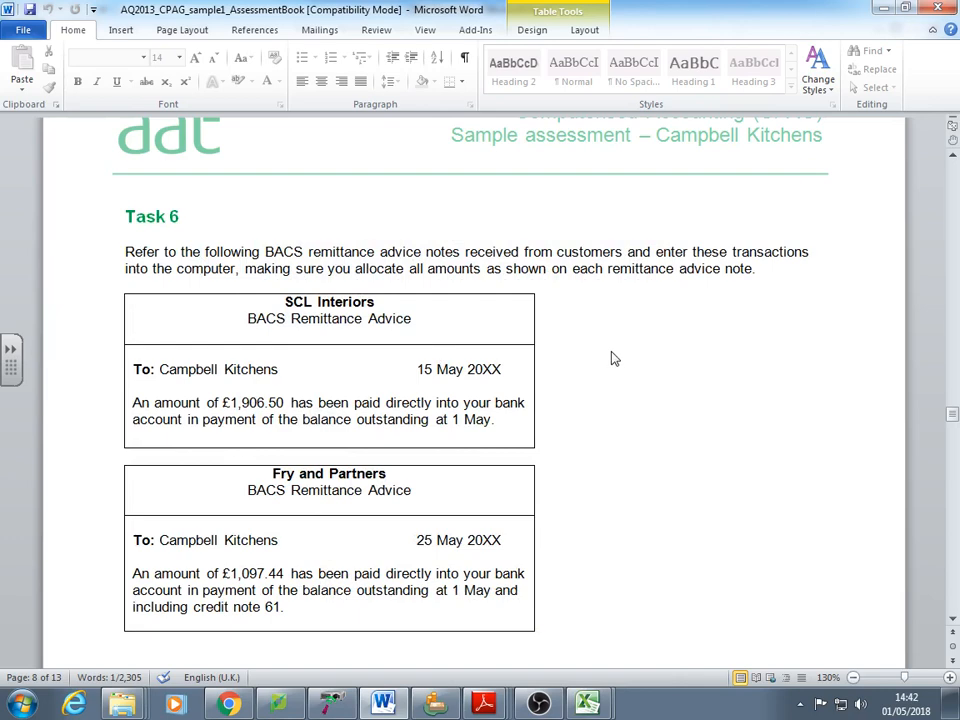
Review the customer receipts, supplier payments, cash transactions and standing order set out in Tasks 6 to 9 of the assessment document
scroll(596, 394, "down", 3)
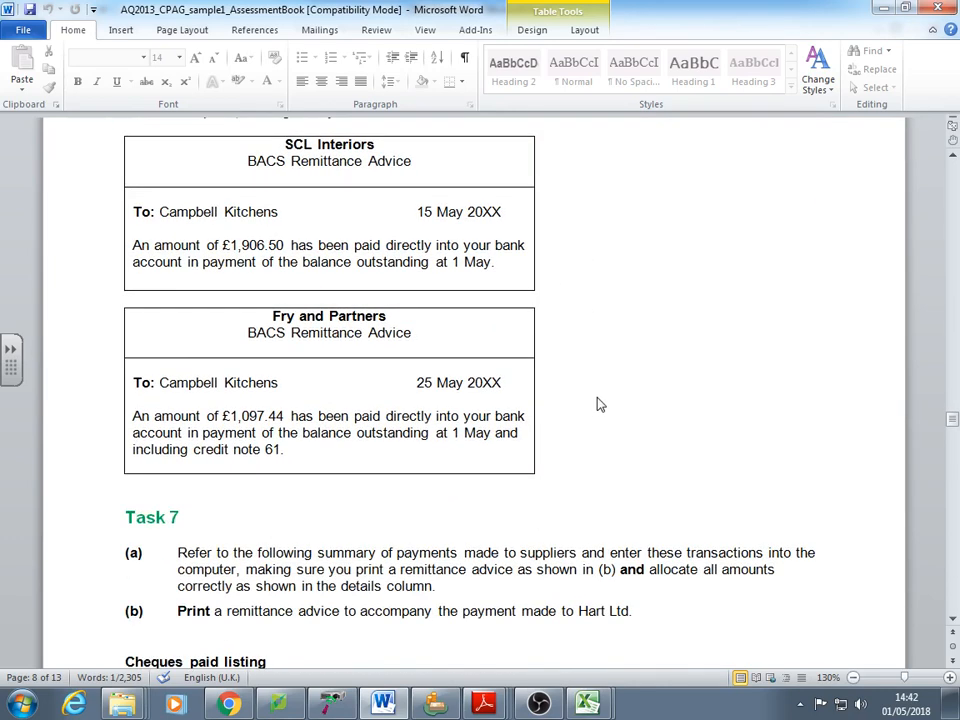
scroll(600, 404, "down", 8)
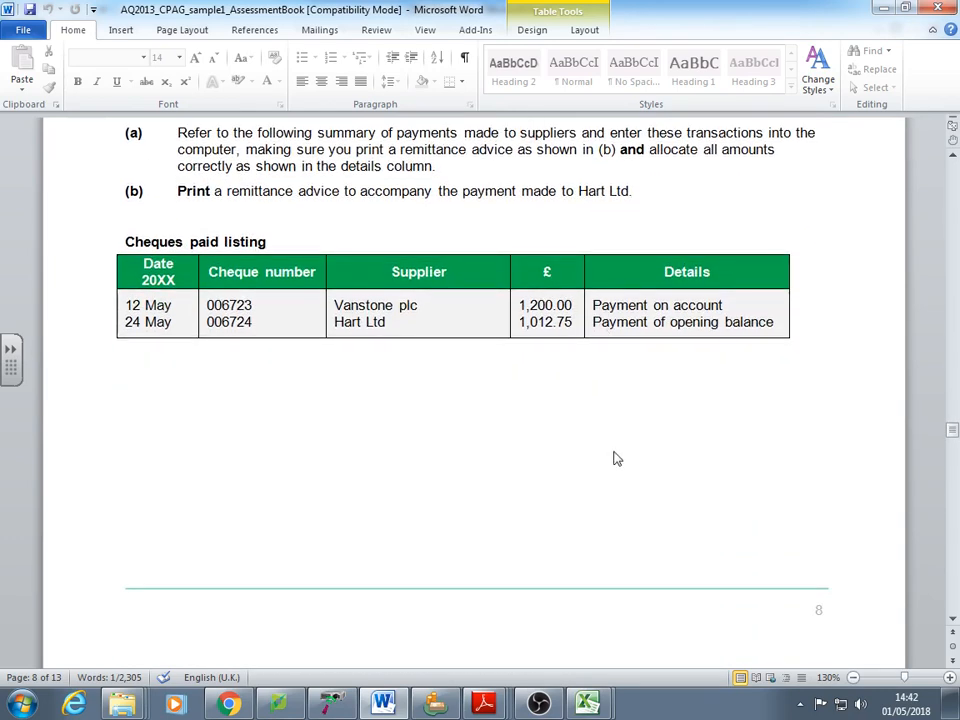
scroll(627, 410, "down", 13)
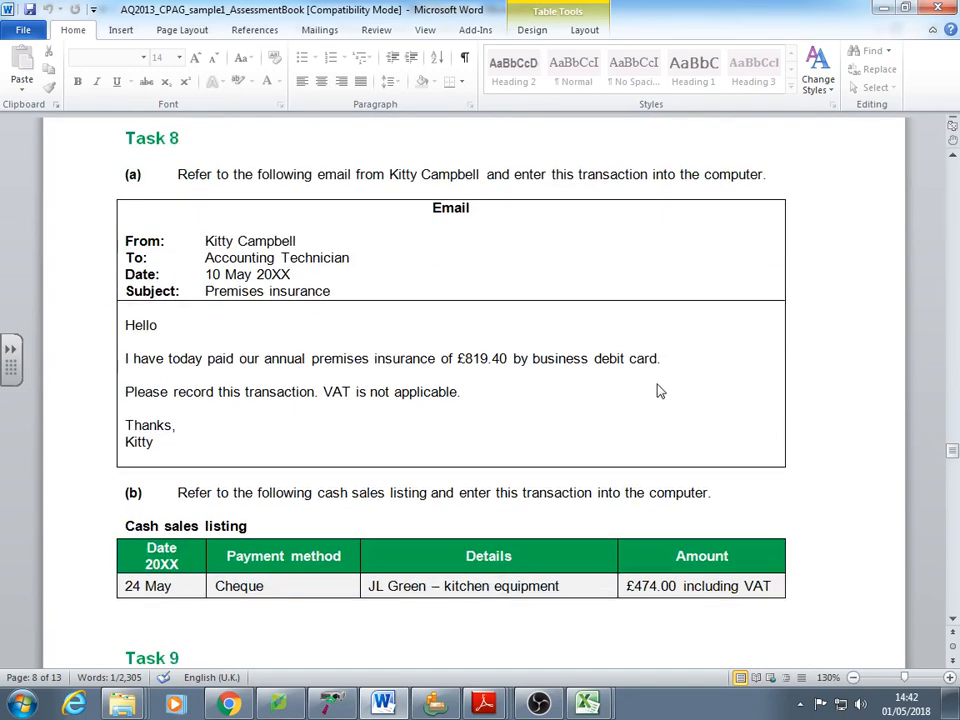
scroll(705, 430, "down", 6)
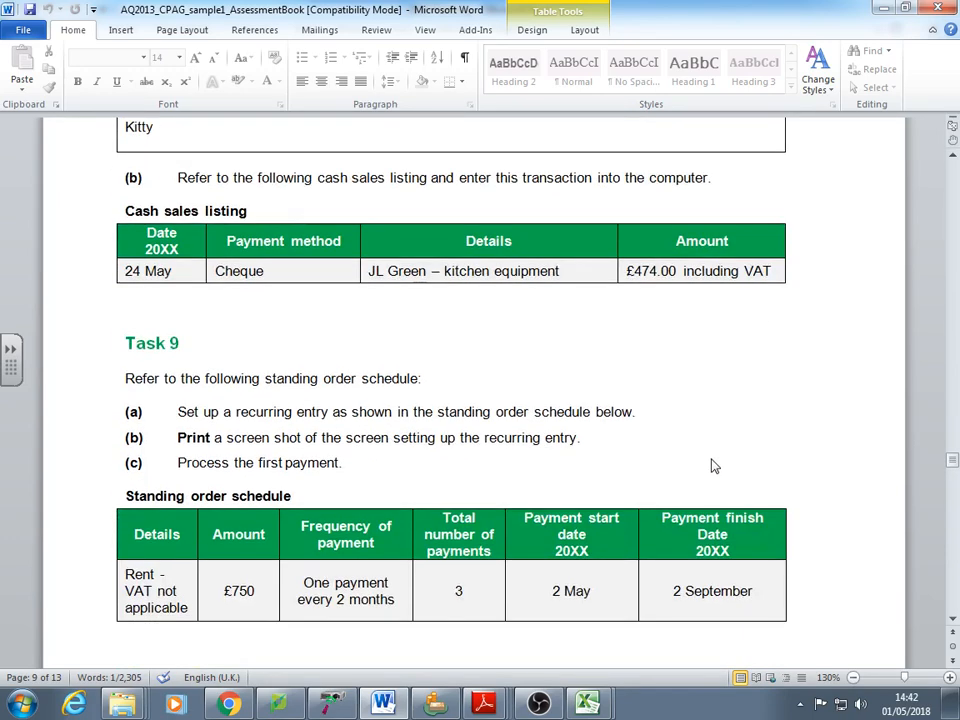
scroll(715, 466, "up", 6)
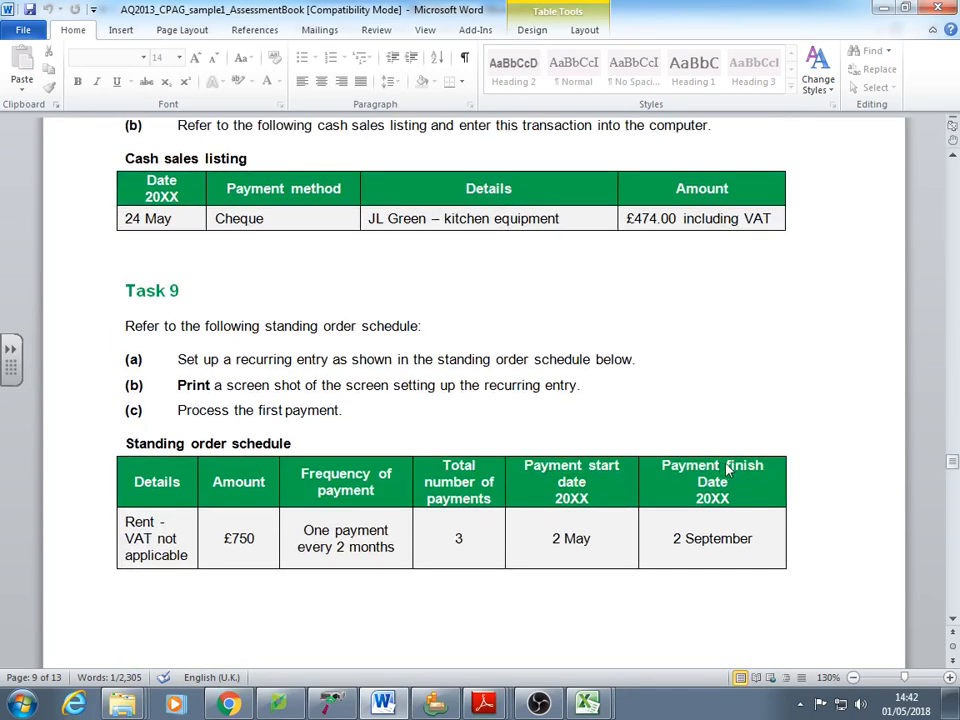
scroll(729, 467, "up", 7)
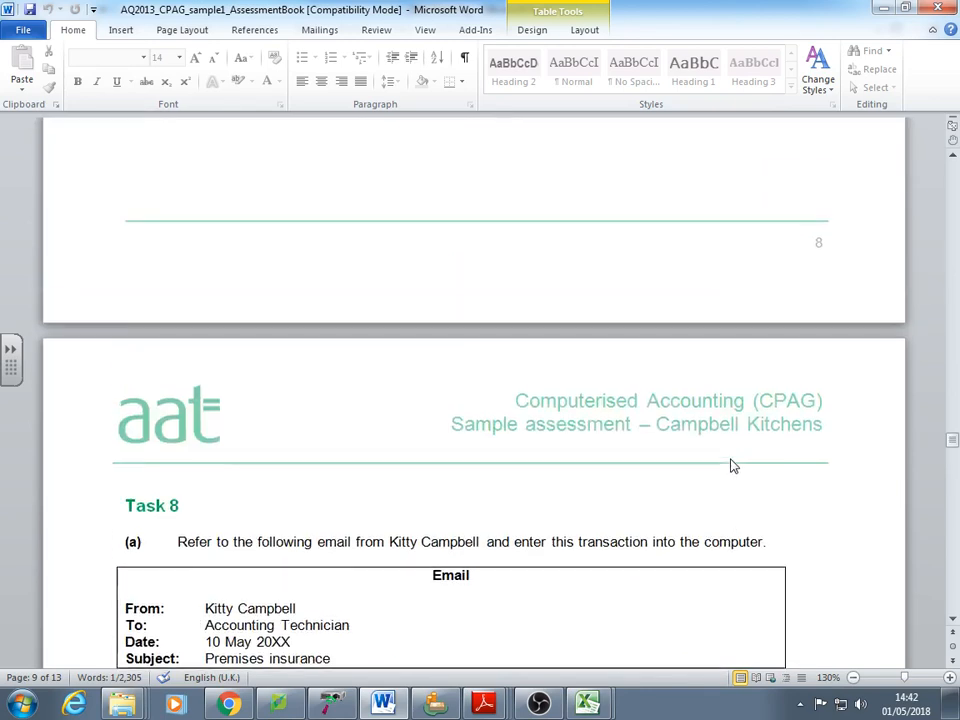
Switch to Sage 50 Accounts and start a customer receipt into the Bank Current Account for SCL Interiors (SCL001)
left_click(435, 704)
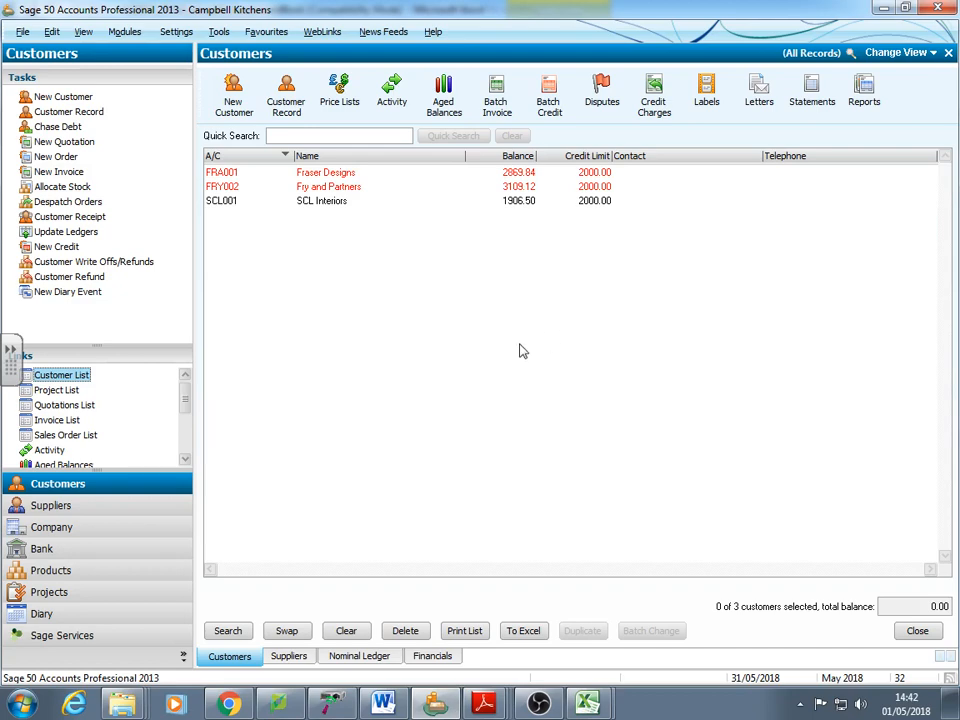
left_click(69, 551)
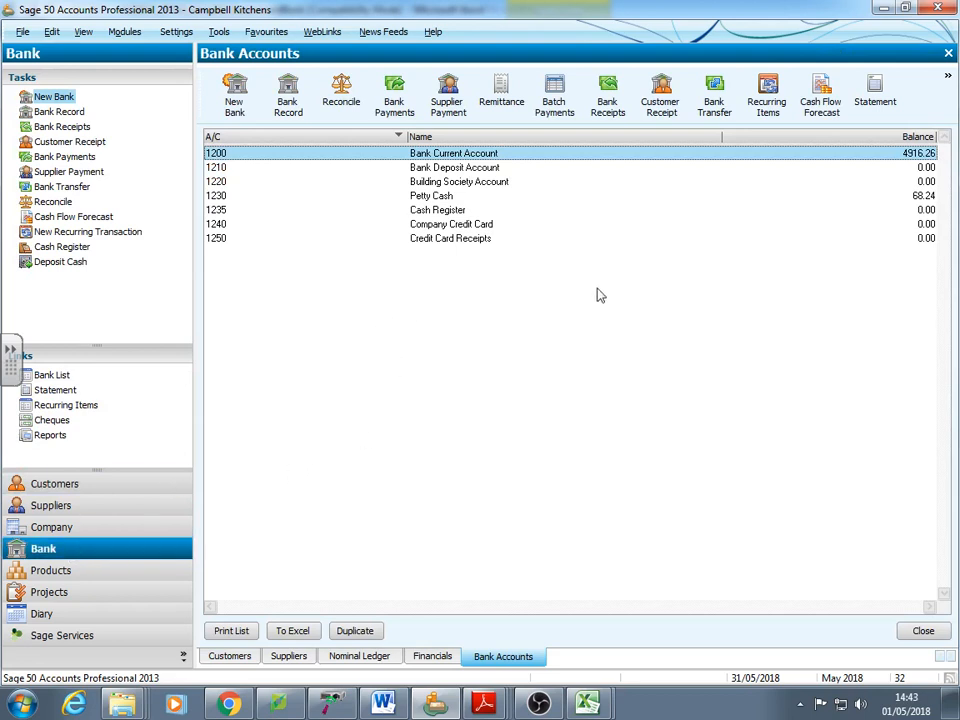
left_click(665, 104)
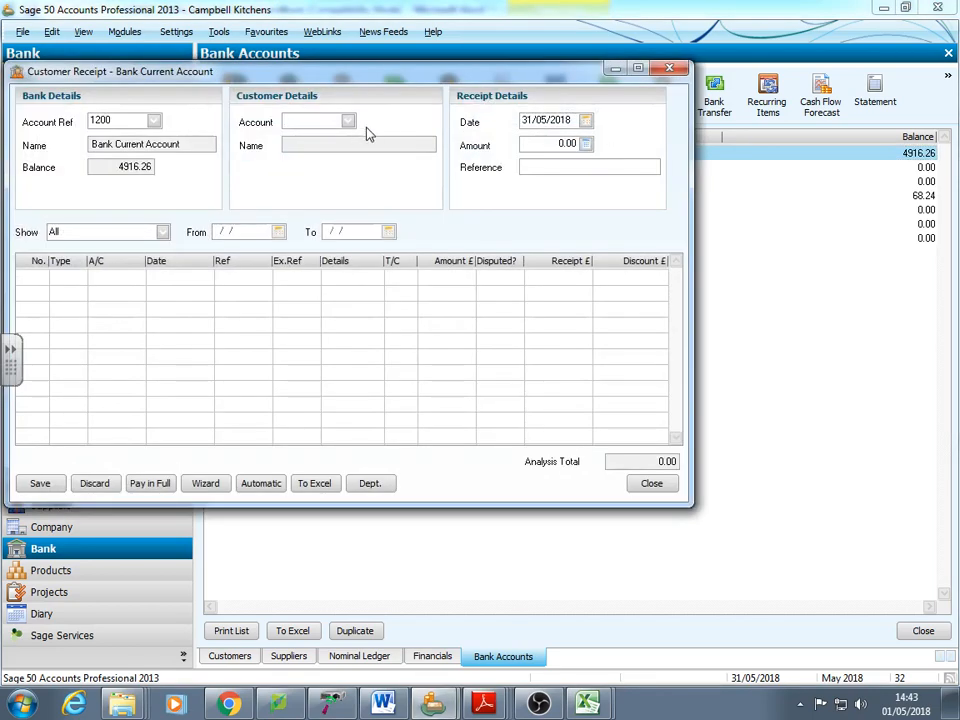
left_click(352, 124)
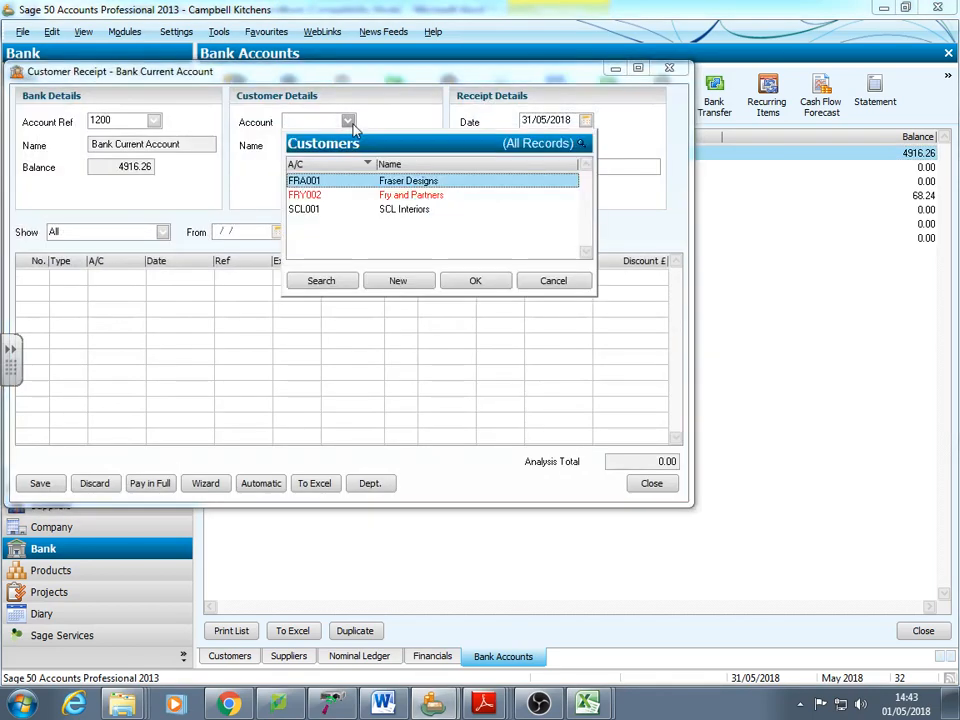
left_click(400, 210)
left_click(474, 283)
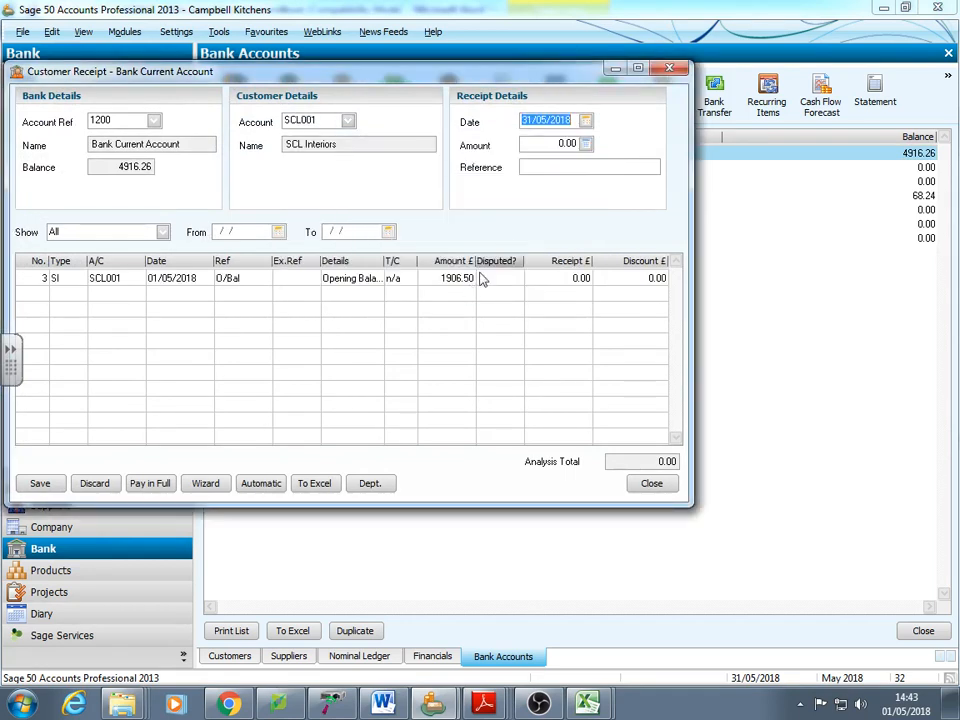
Date the SCL Interiors receipt 15/05/2018, pay the 1906.50 opening balance in full and save the receipt
type("15/")
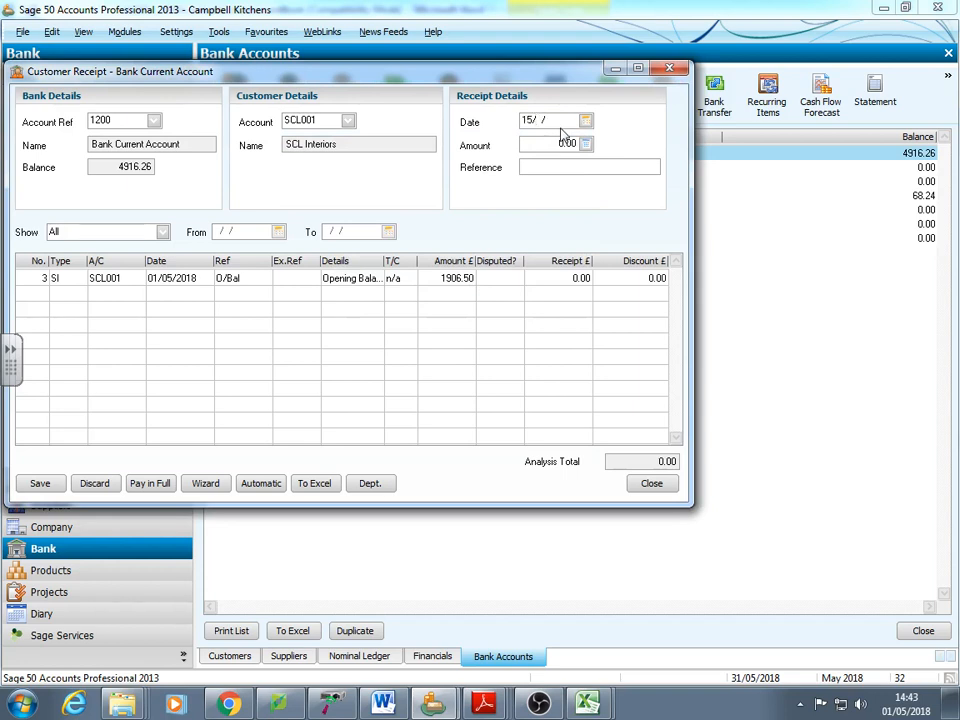
type("05/2018")
left_click(580, 280)
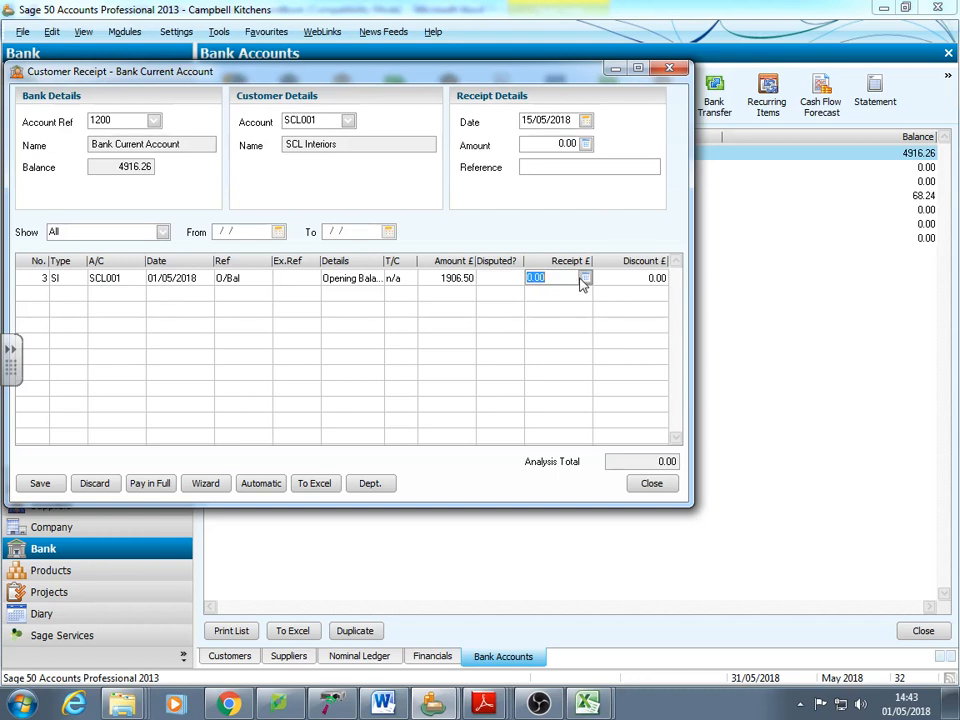
left_click(165, 487)
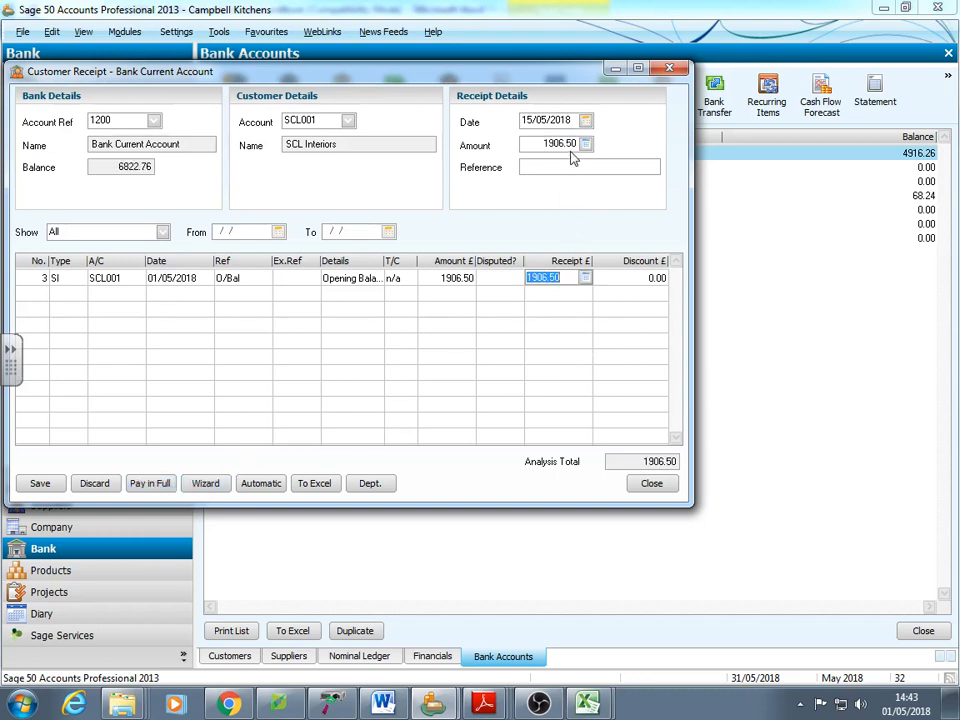
left_click(36, 488)
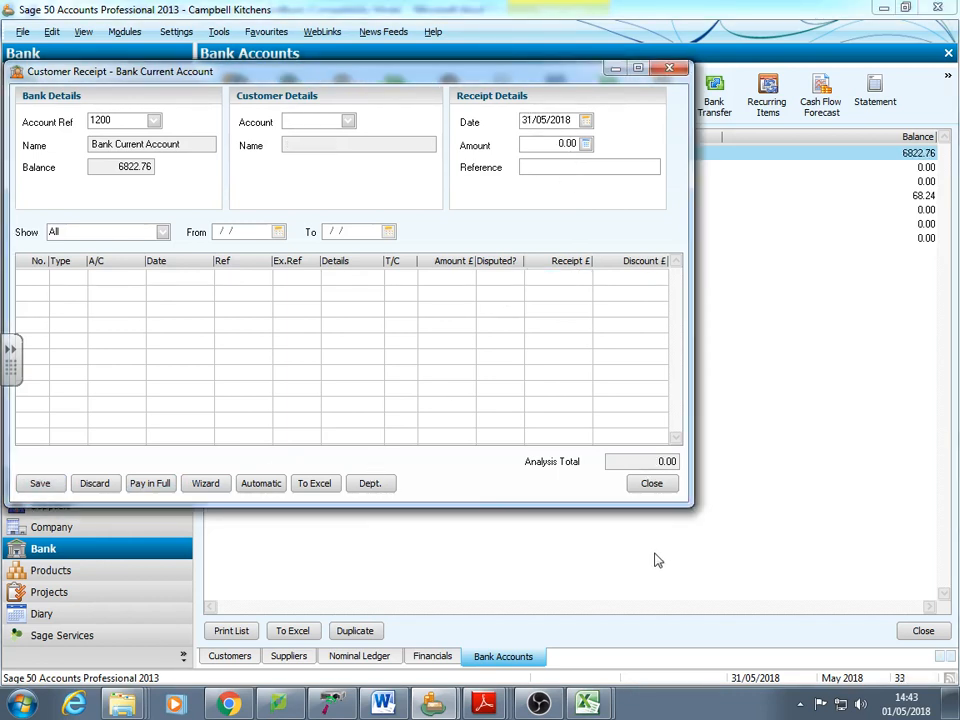
left_click(660, 485)
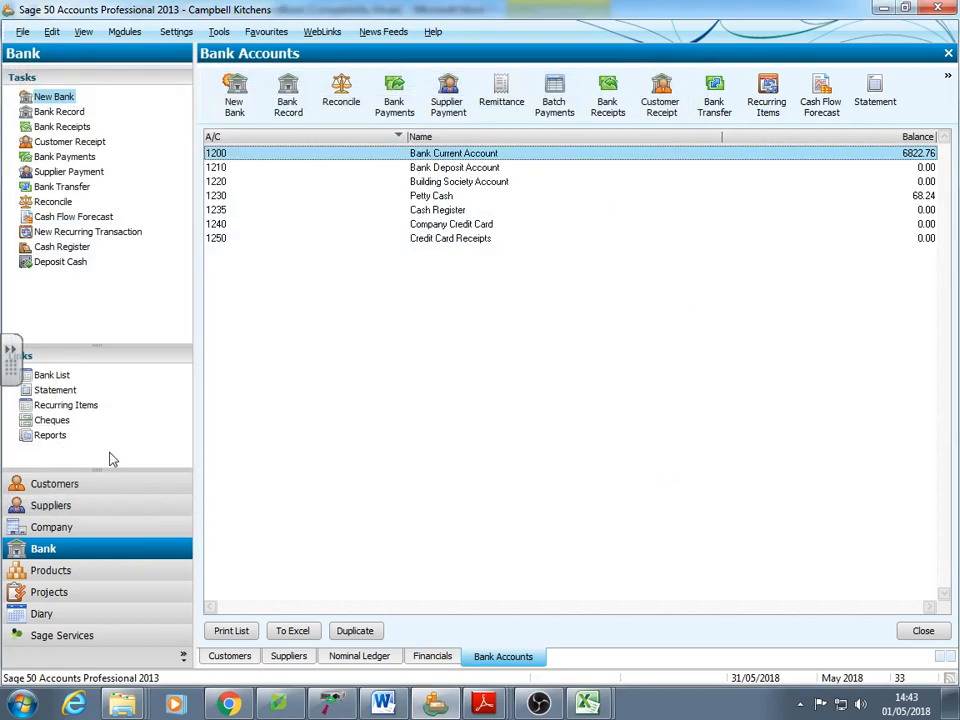
Check the customer balances and start a Bank Current Account receipt for Fry and Partners (FRY002)
left_click(90, 486)
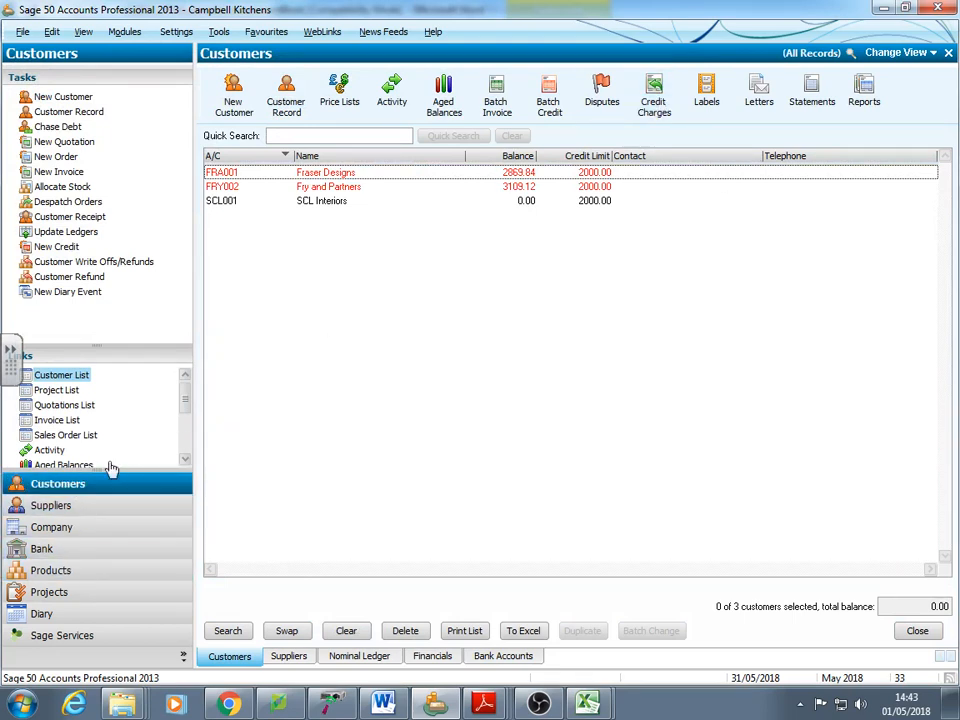
left_click(100, 548)
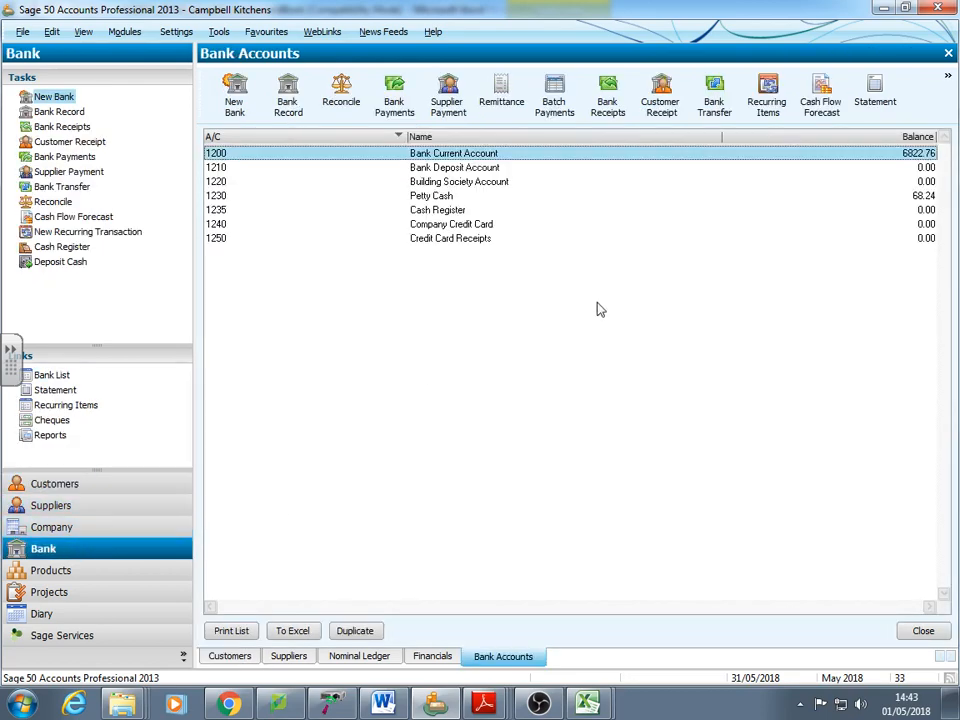
left_click(661, 97)
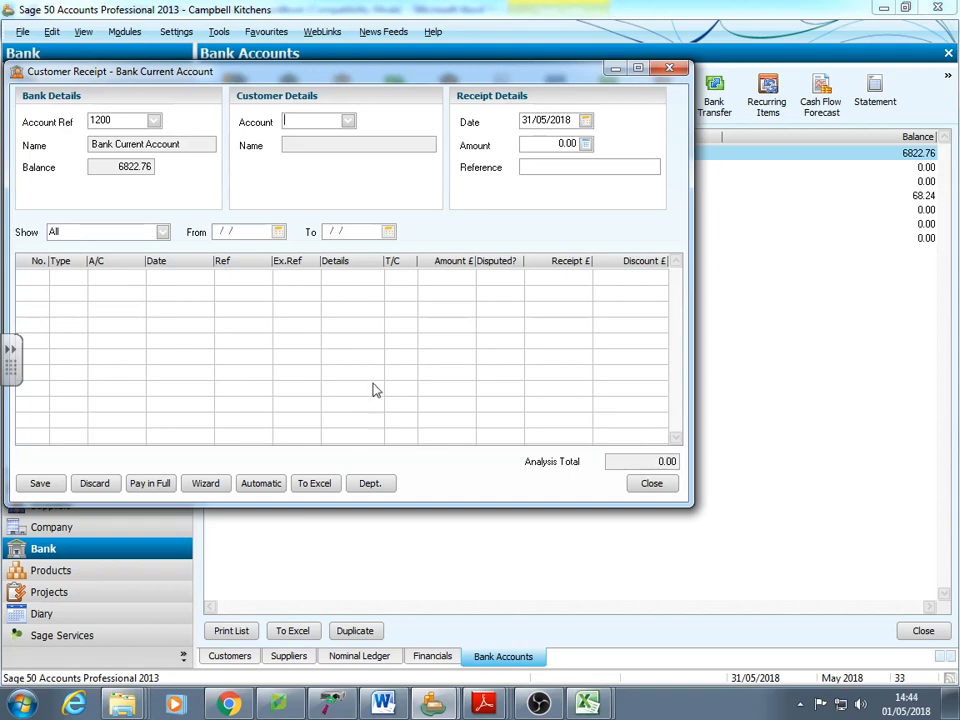
left_click(348, 121)
left_click(405, 196)
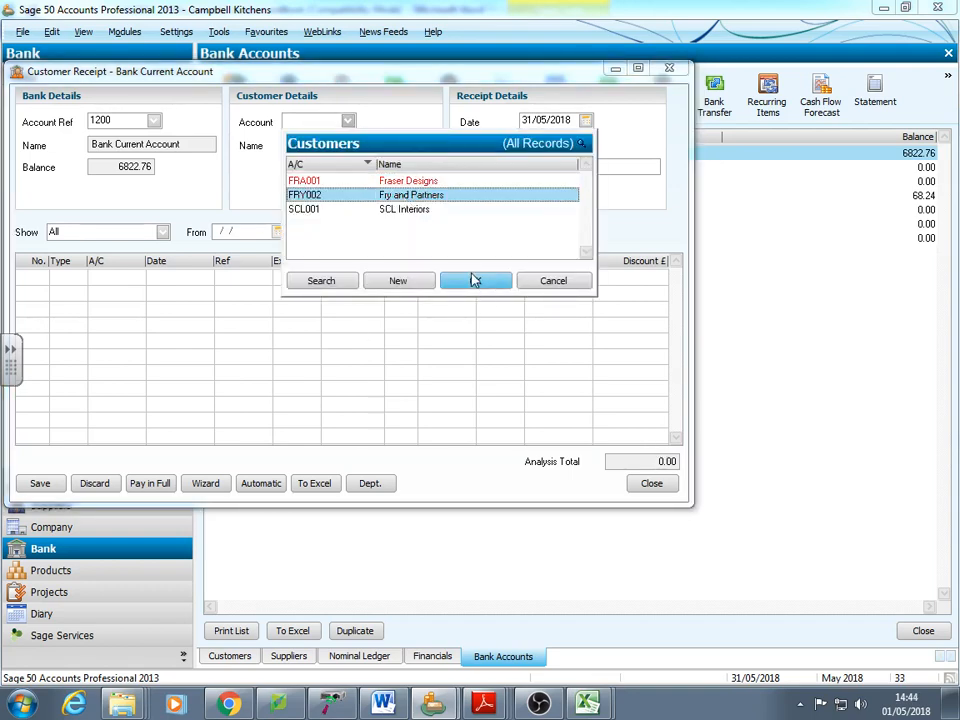
left_click(486, 283)
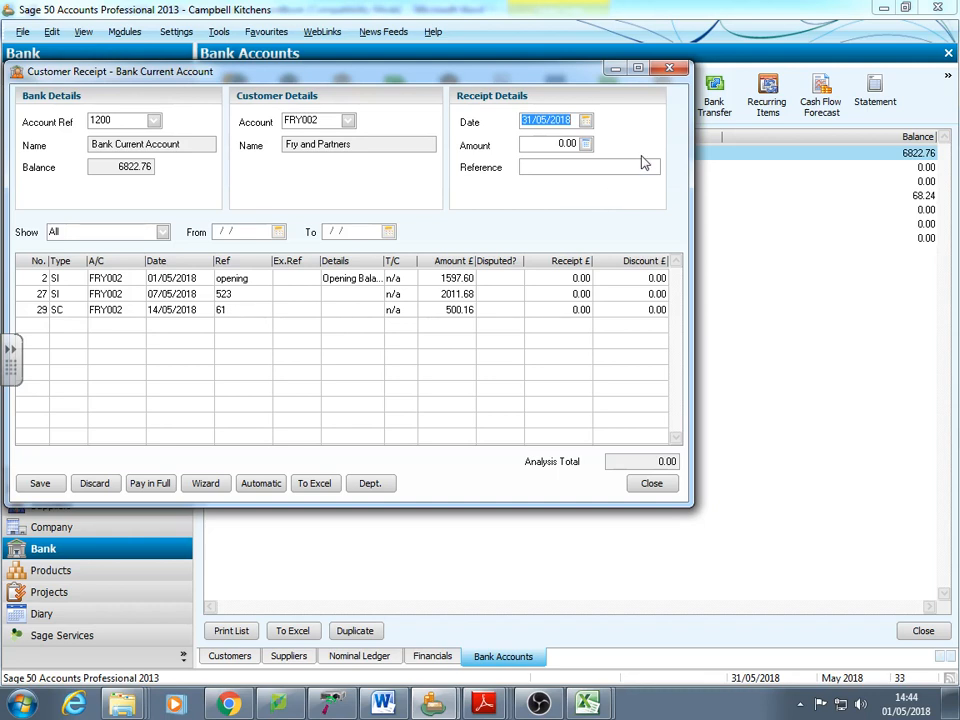
Date the receipt 22/05/2018, allocate the opening balance and credit note 61 in full, and save it
type("22/05")
left_click(567, 279)
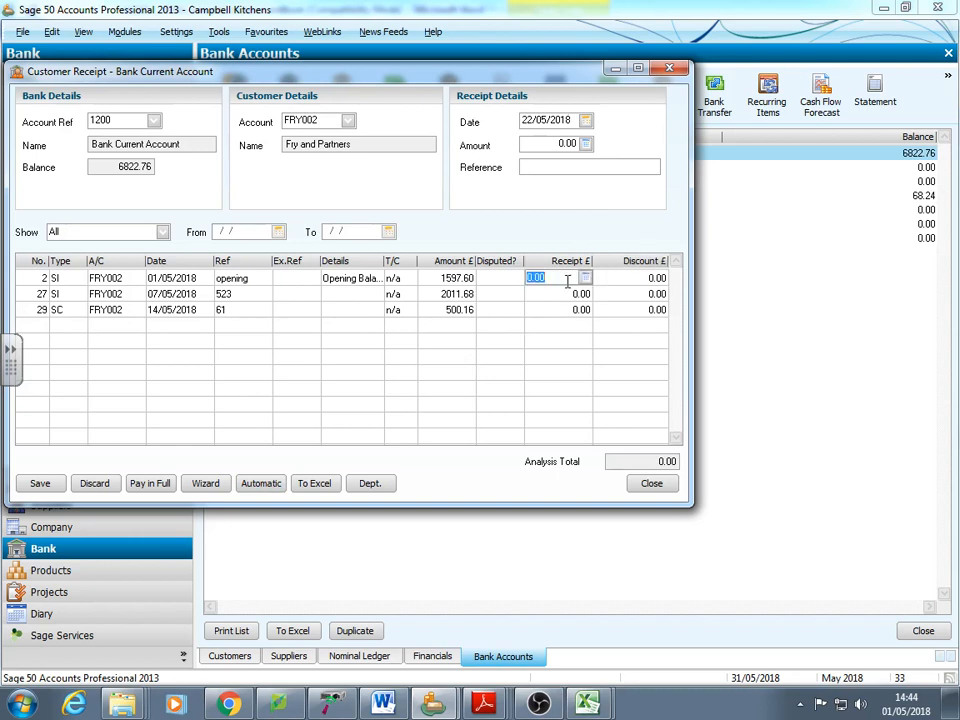
left_click(150, 485)
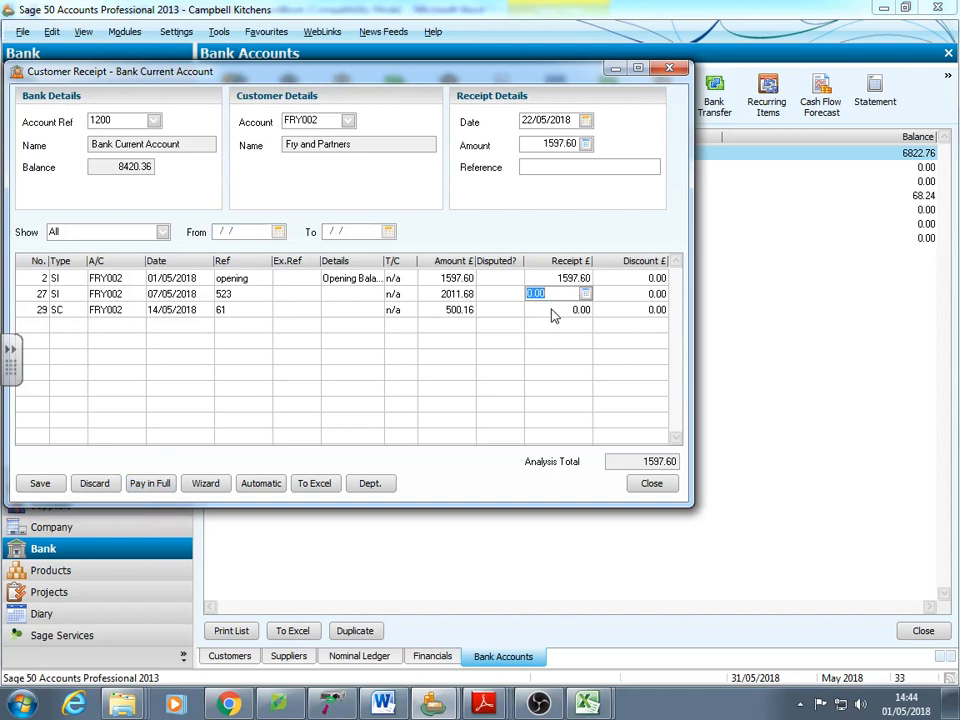
left_click(552, 310)
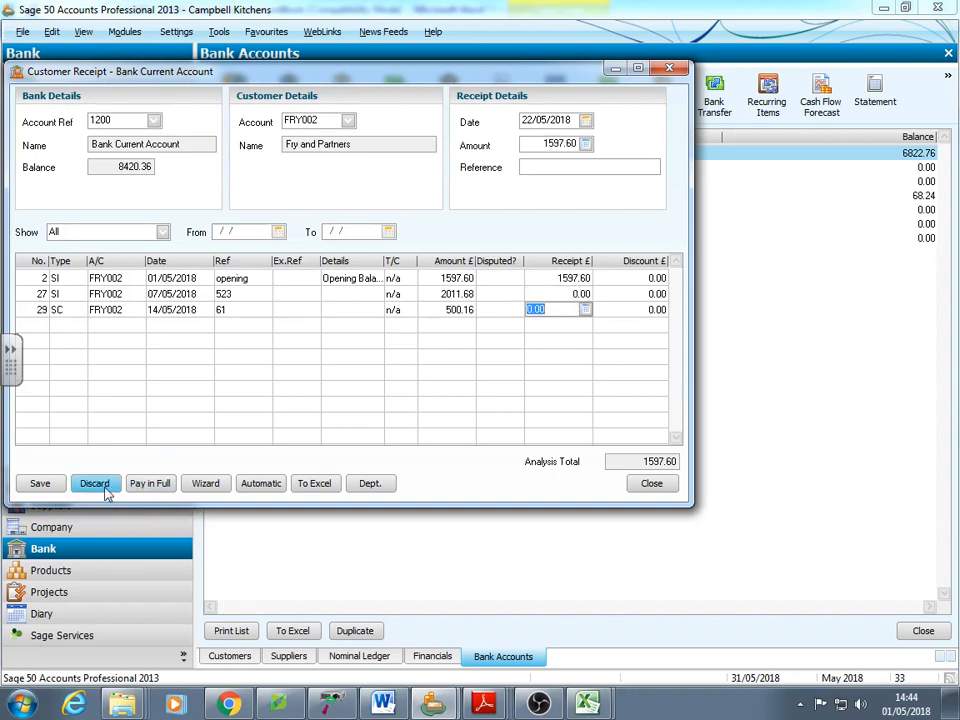
left_click(152, 484)
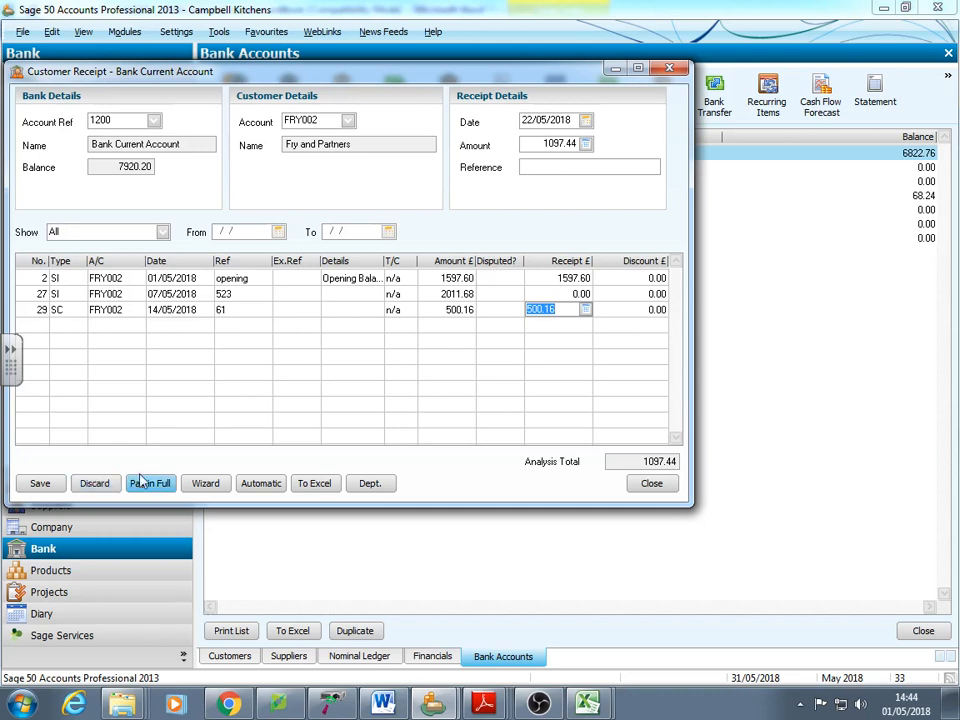
left_click(52, 487)
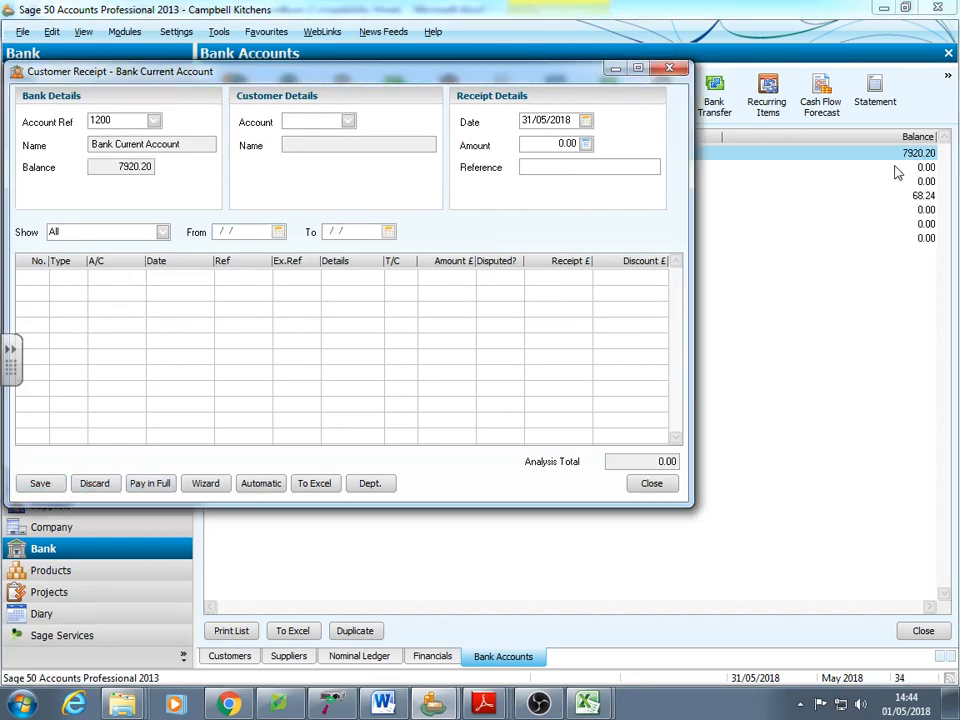
left_click(652, 486)
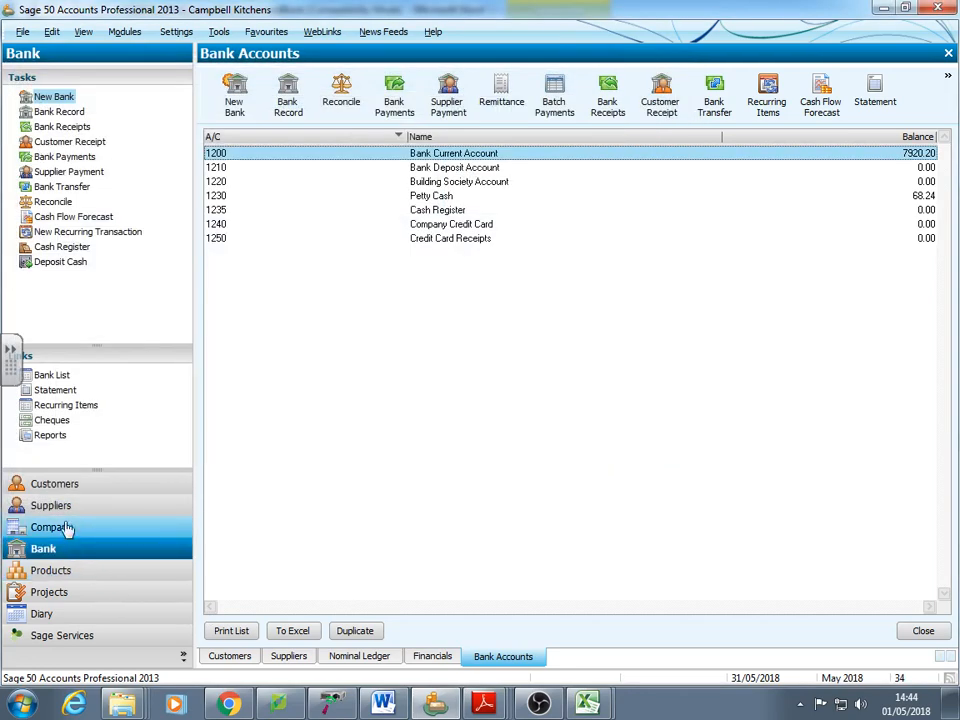
Check the customer and supplier balances, and start a Bank Current Account supplier payment to Vanstone plc (VAN001)
left_click(62, 485)
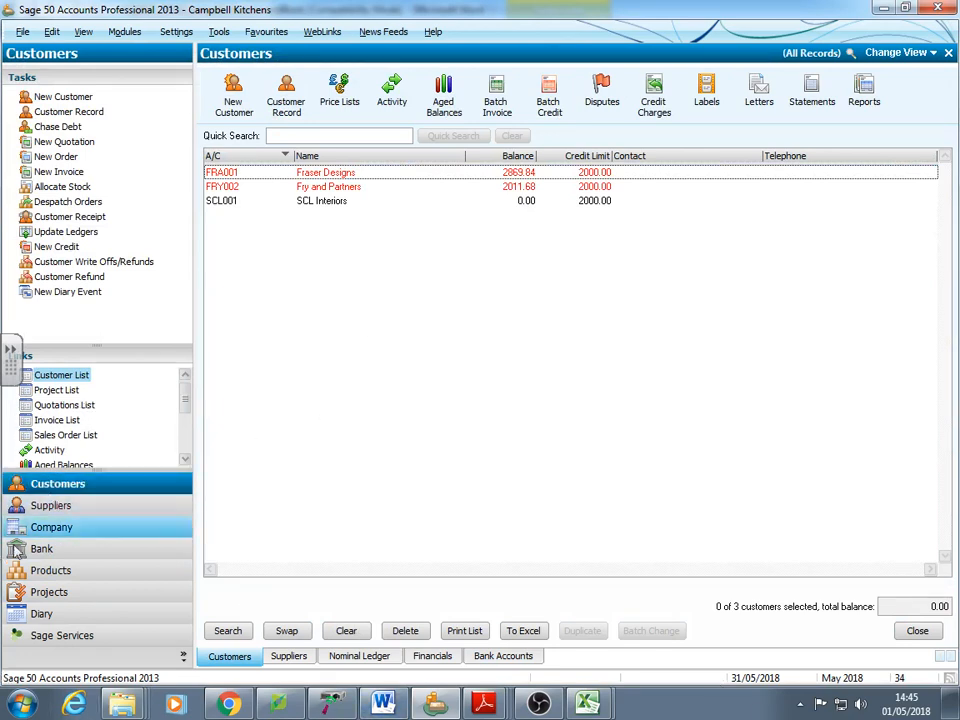
left_click(84, 510)
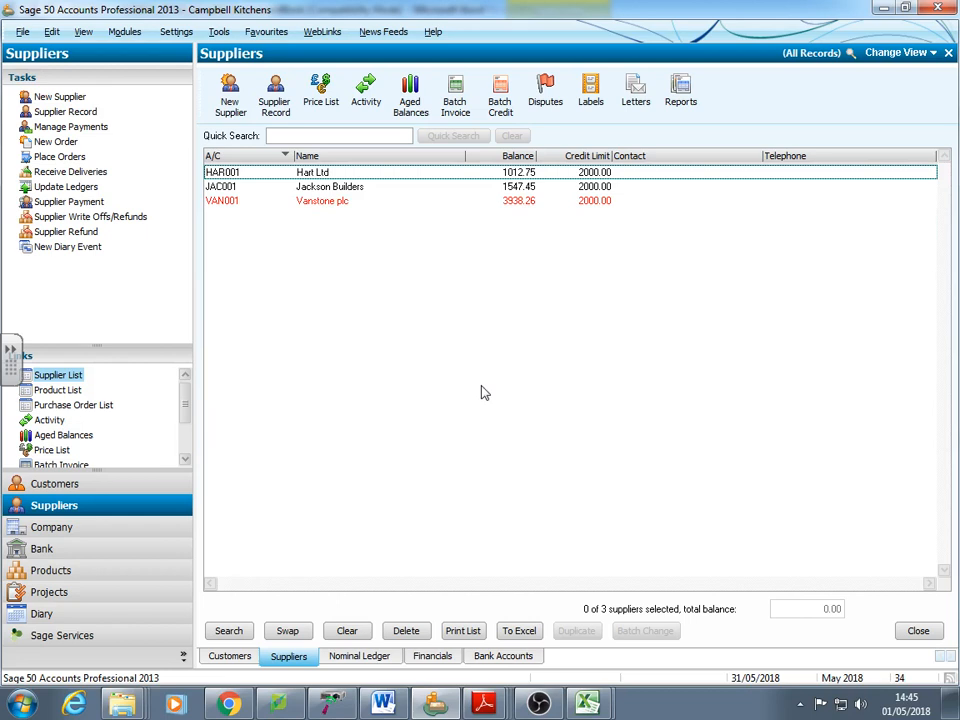
left_click(92, 549)
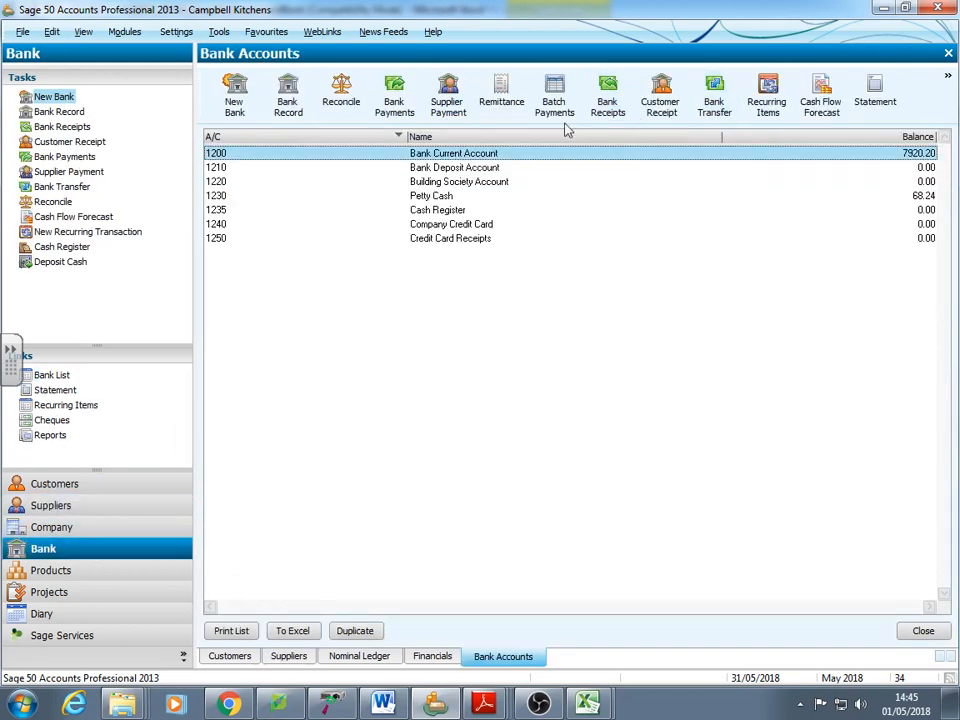
left_click(449, 103)
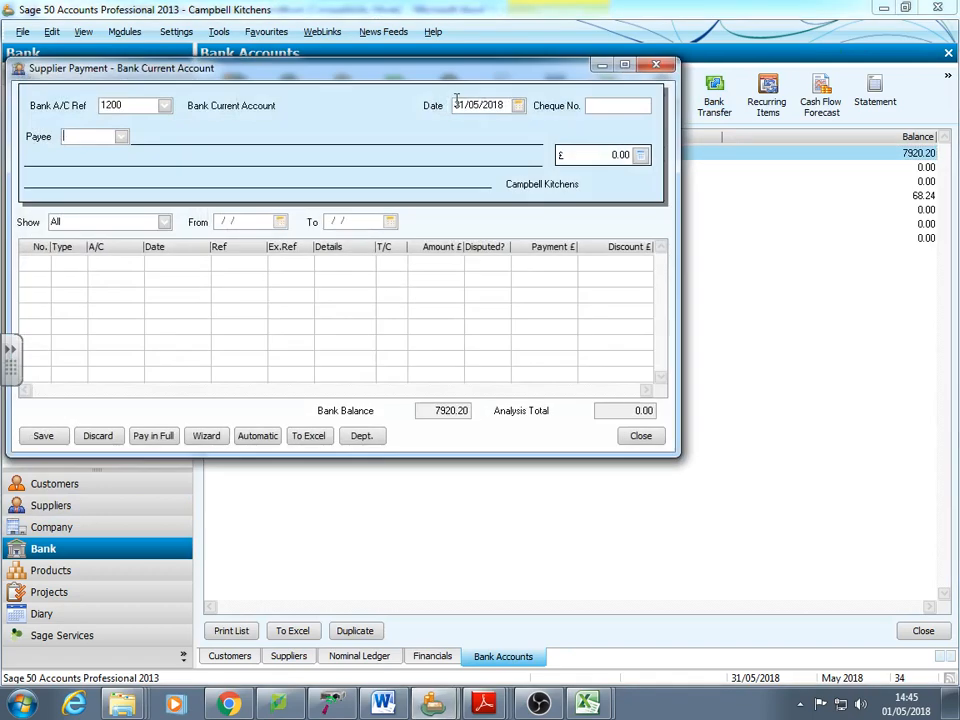
left_click(121, 136)
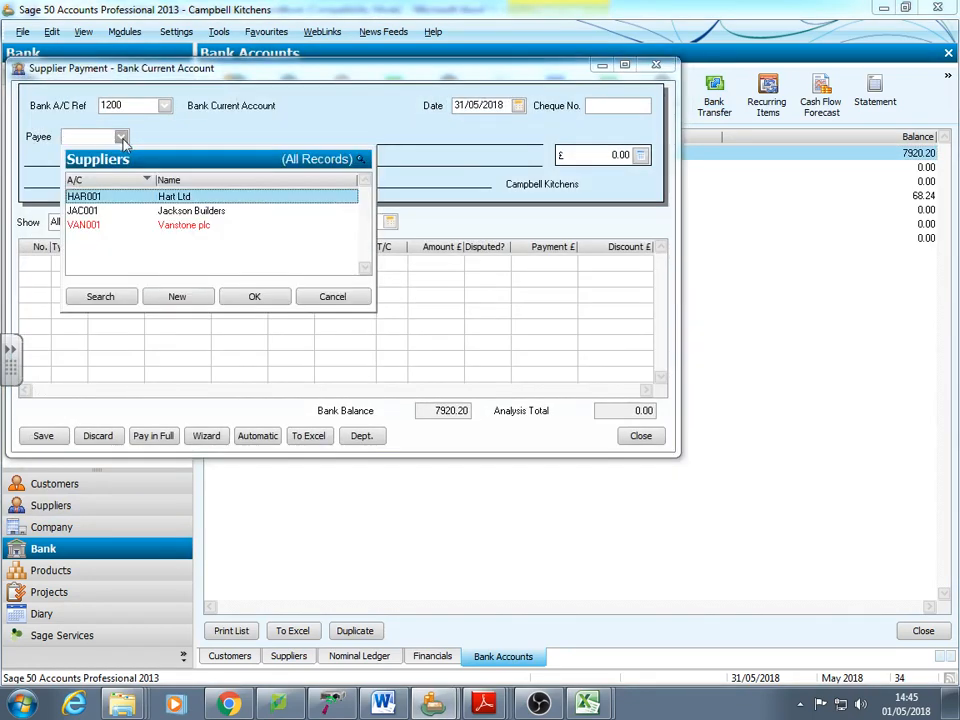
left_click(185, 225)
left_click(257, 296)
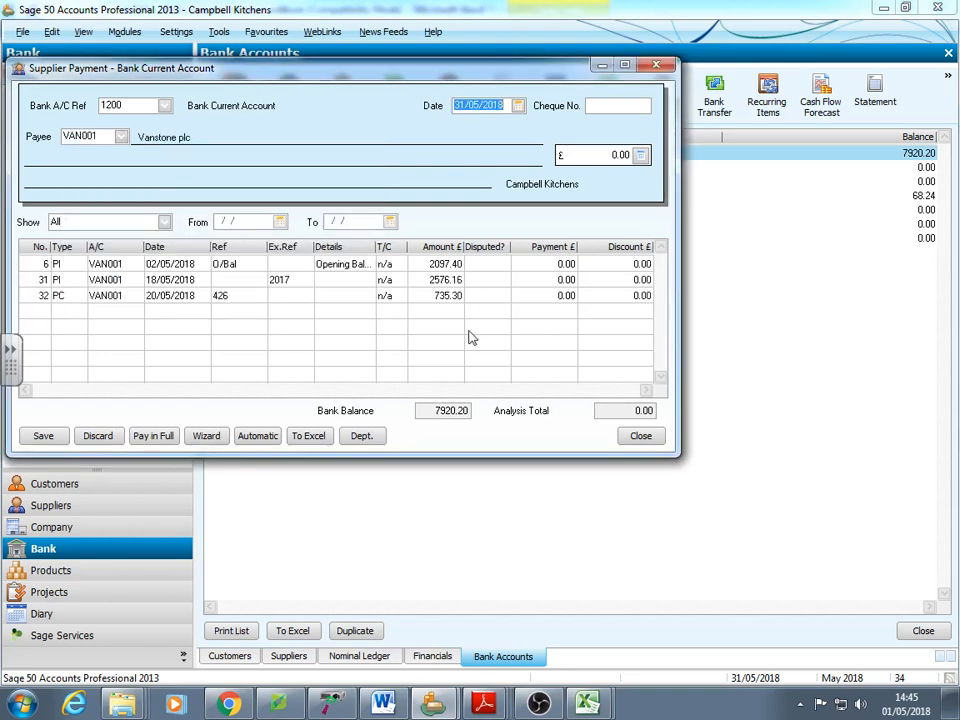
Enter a payment of 1200.00 to Vanstone plc with cheque number 6723, dated 12/05/2018
left_click(592, 155)
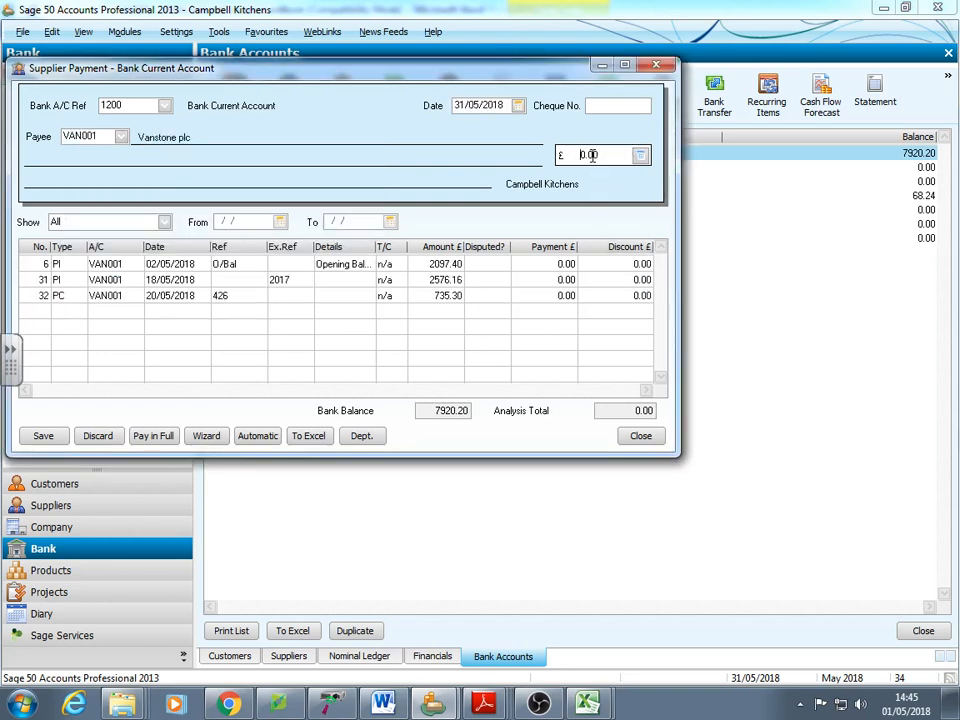
type("120")
left_click(604, 105)
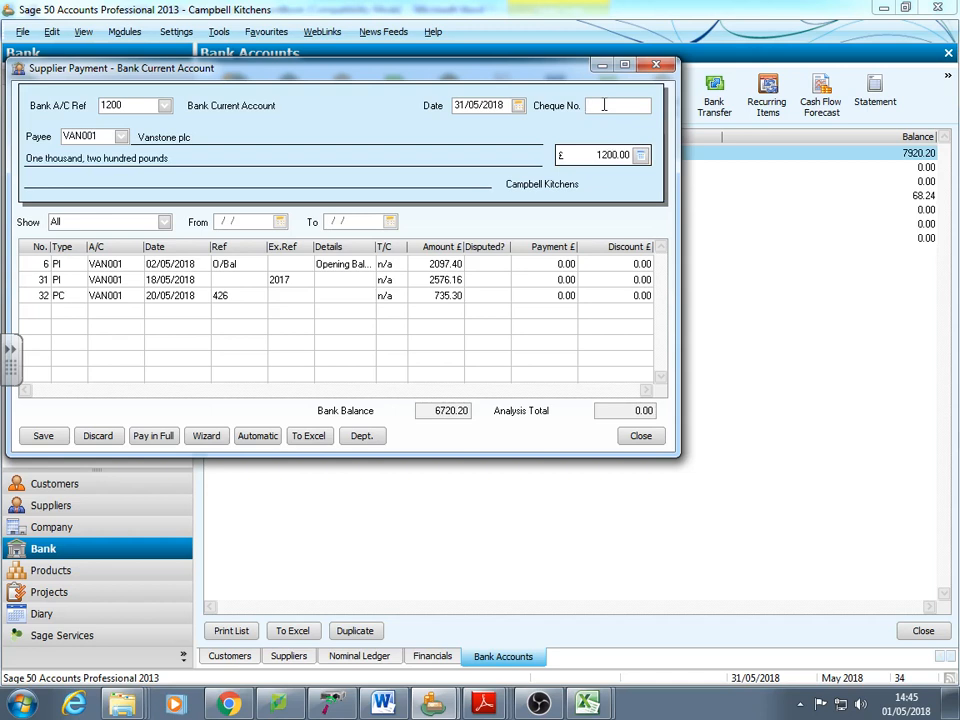
type("6723")
left_click(516, 106)
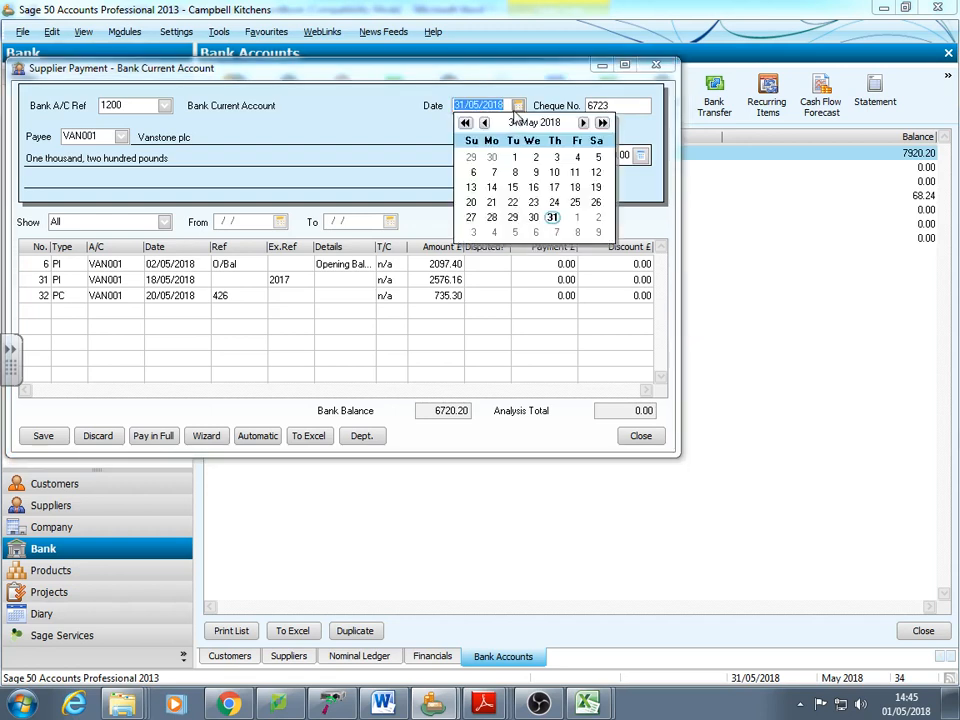
left_click(595, 172)
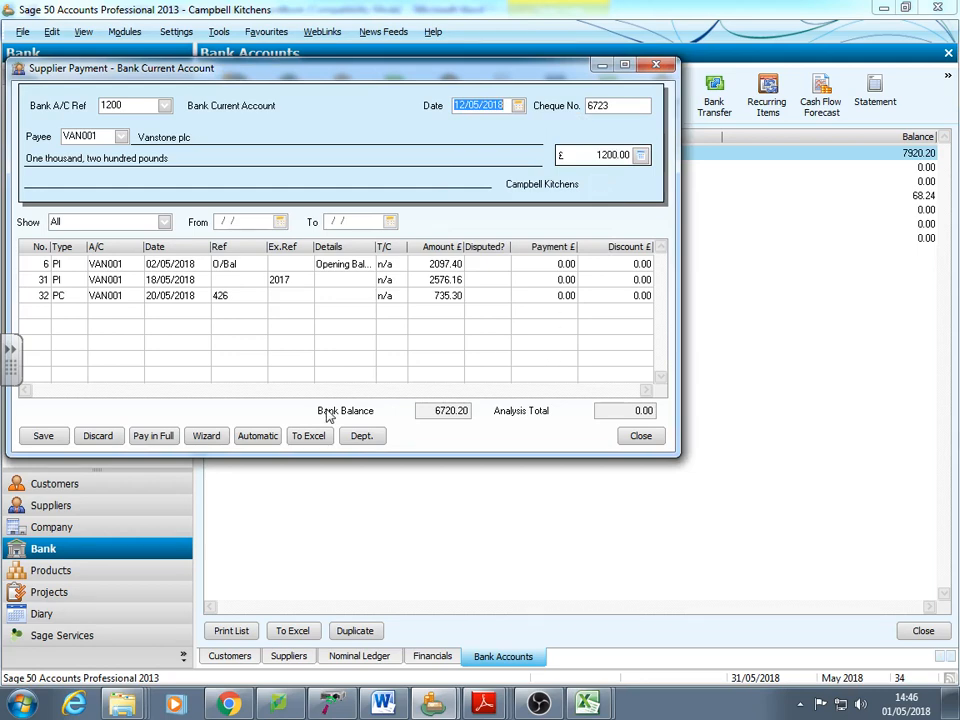
Save the Vanstone plc payment, posting the whole unallocated amount as a payment on account, and close the supplier payment form
left_click(44, 436)
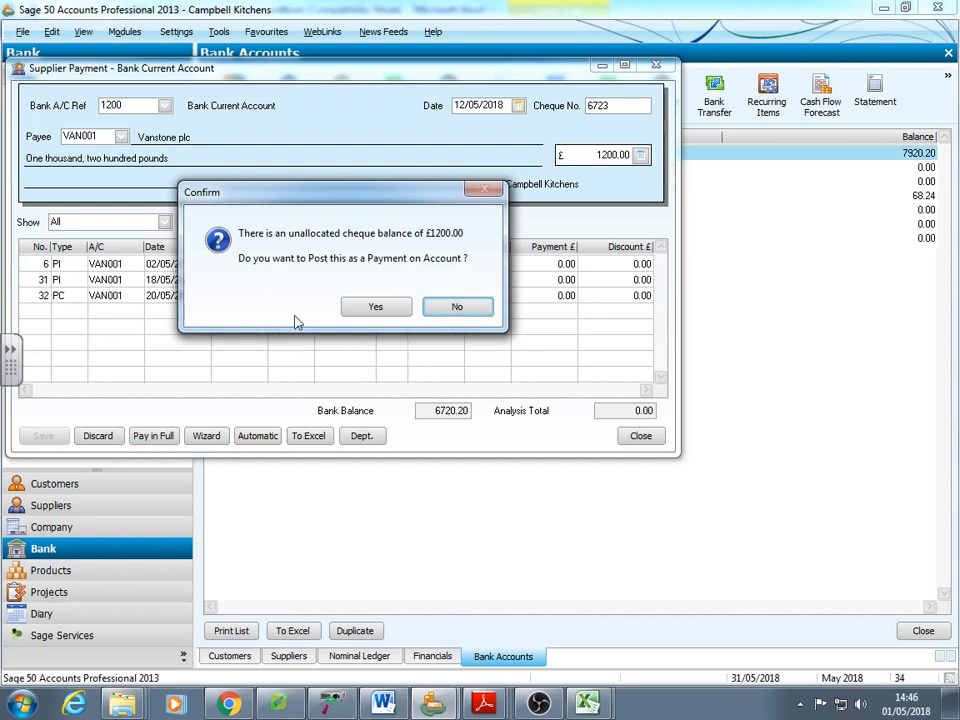
left_click(373, 308)
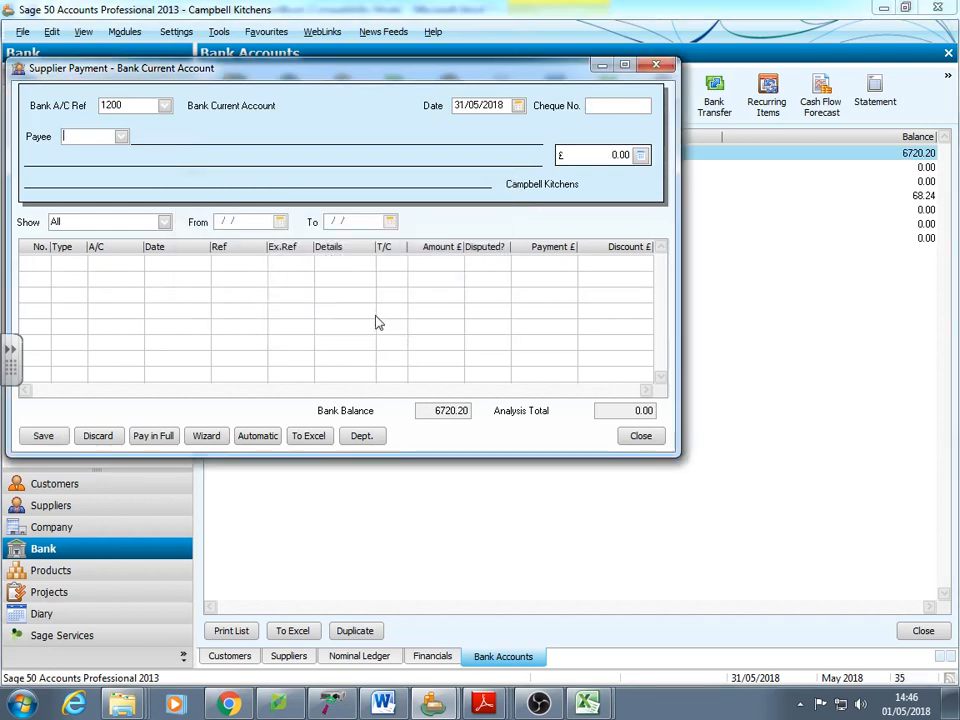
left_click(644, 441)
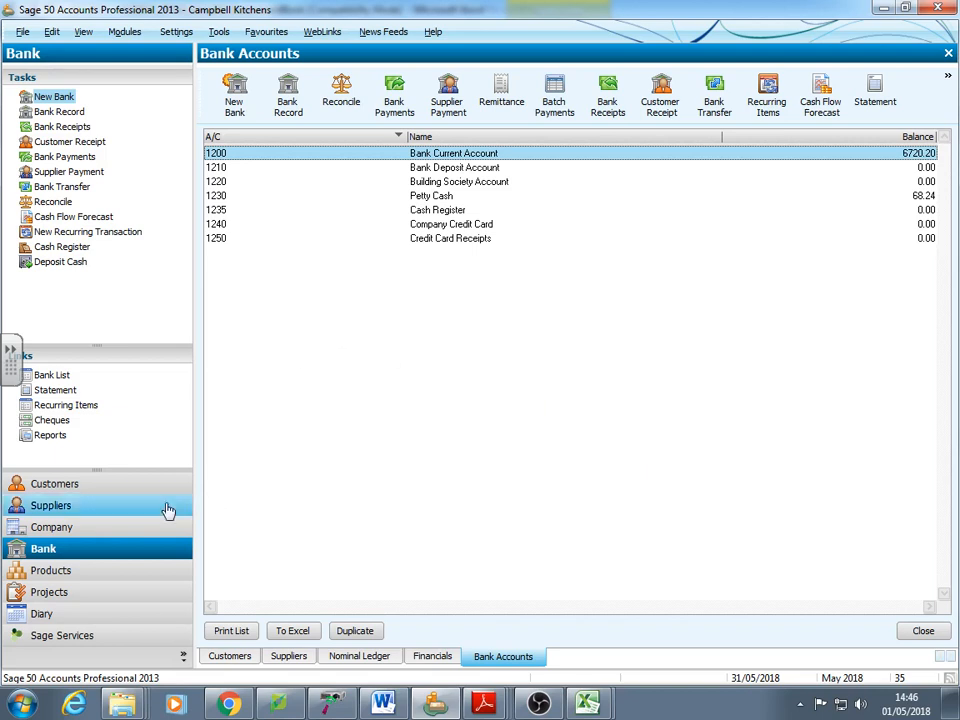
Start a Bank Current Account supplier payment to Hart Ltd (HAR001), dated 24/05/2018 with cheque number 6724
left_click(55, 554)
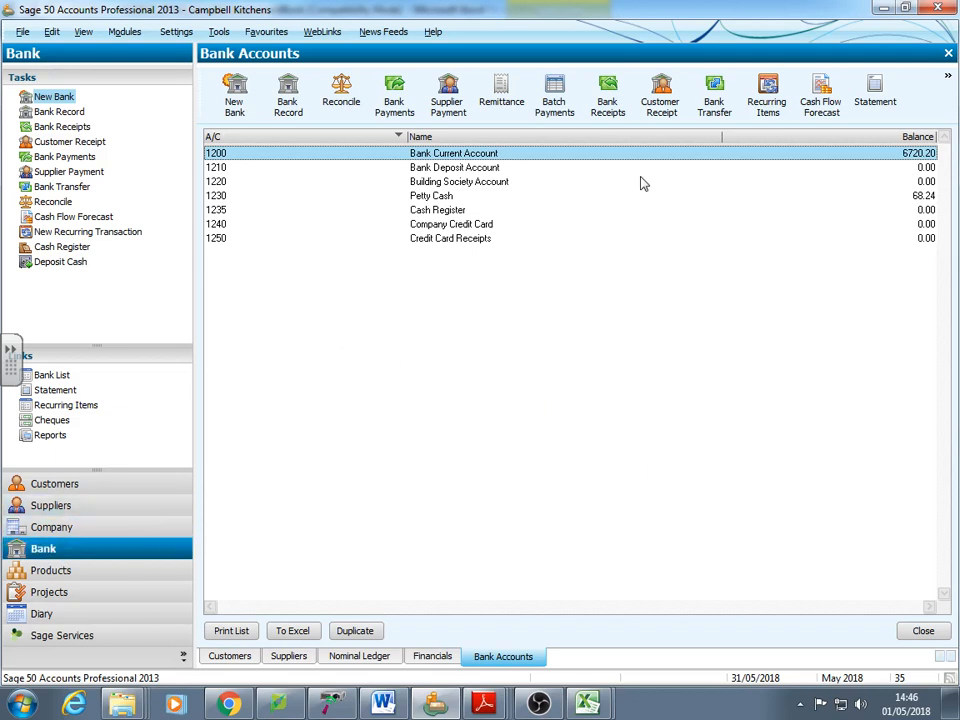
left_click(452, 104)
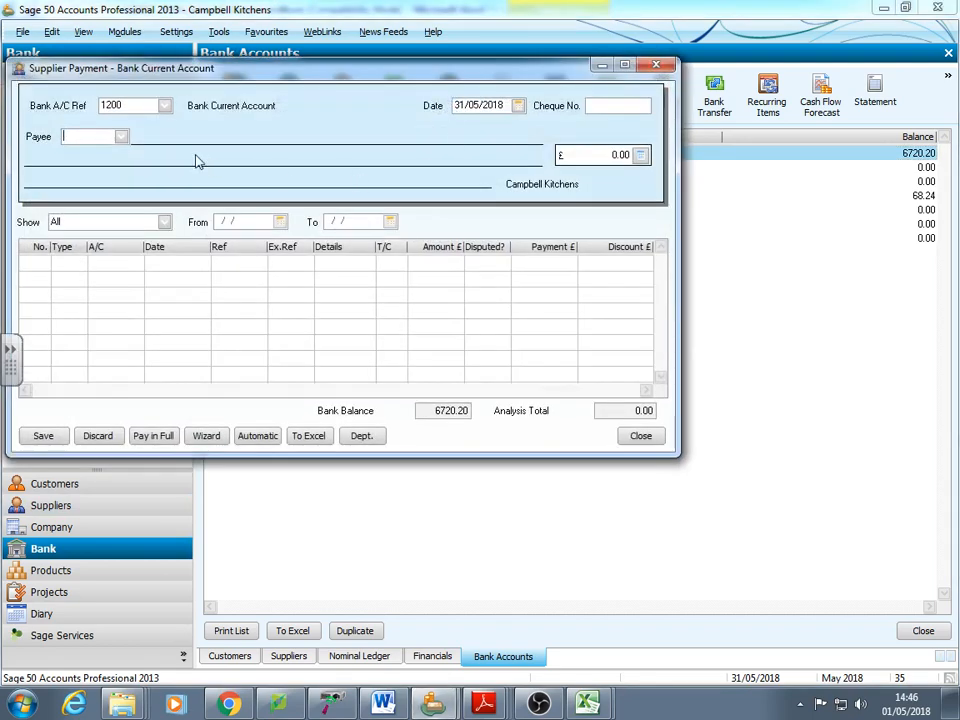
left_click(121, 136)
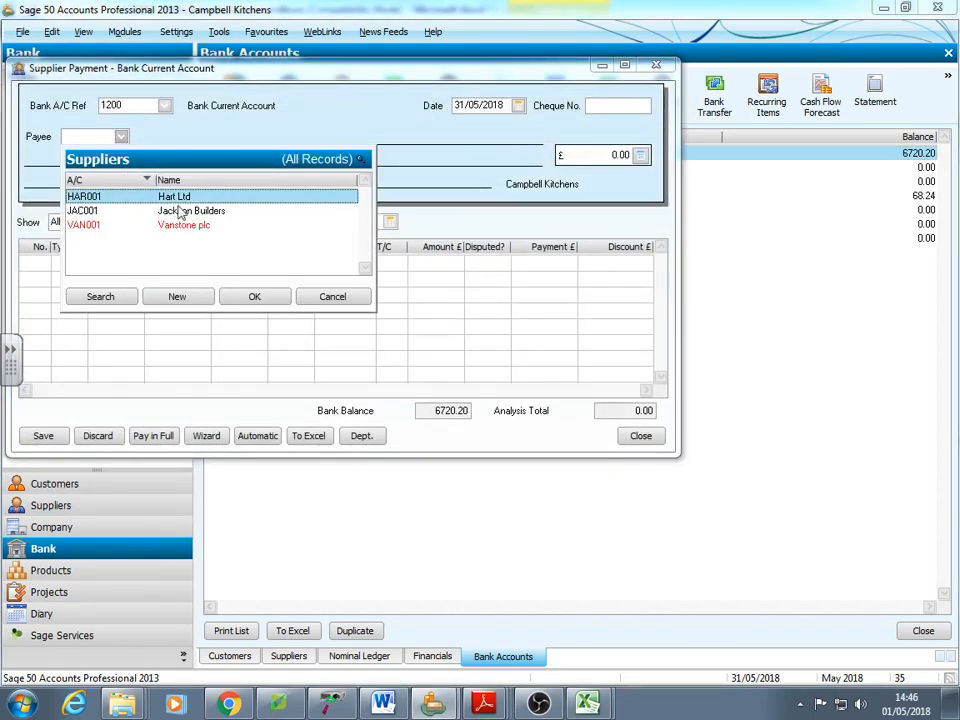
left_click(250, 300)
left_click(517, 106)
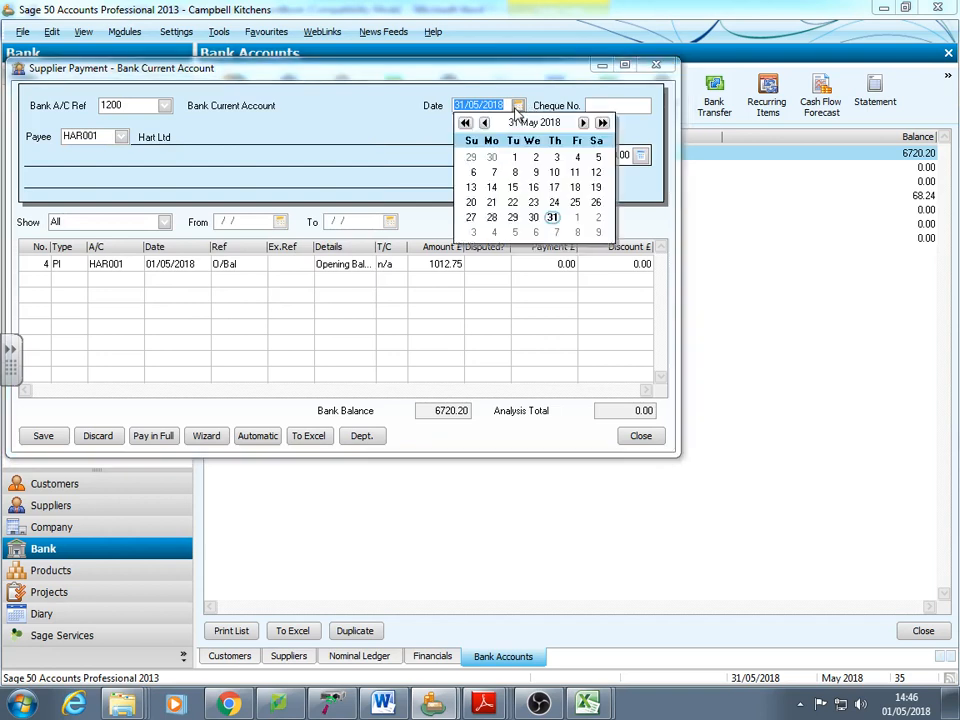
left_click(554, 203)
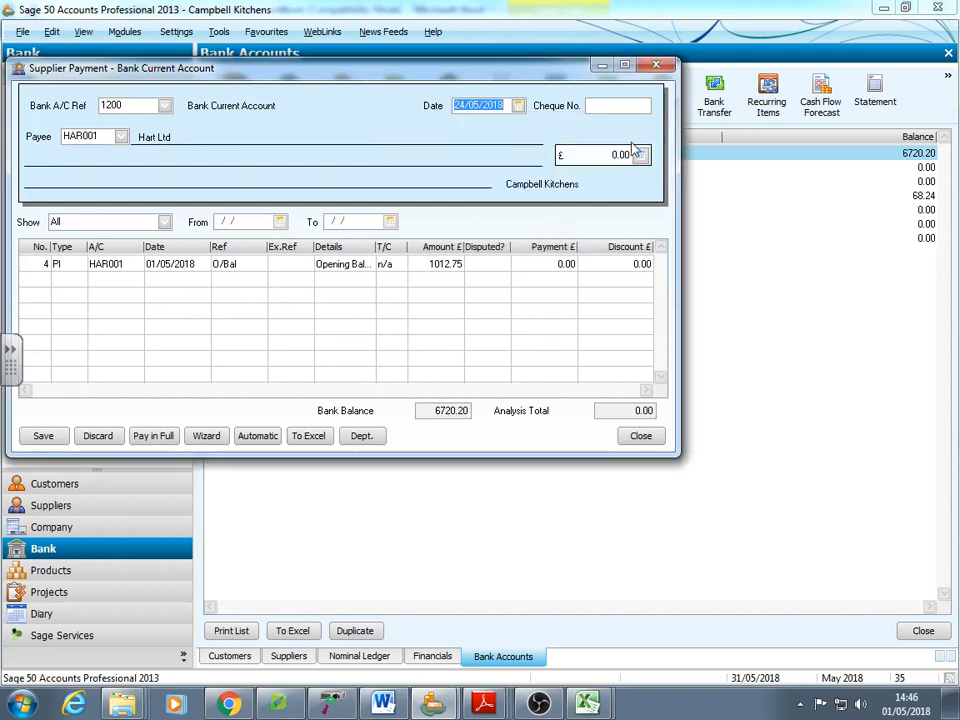
left_click(631, 106)
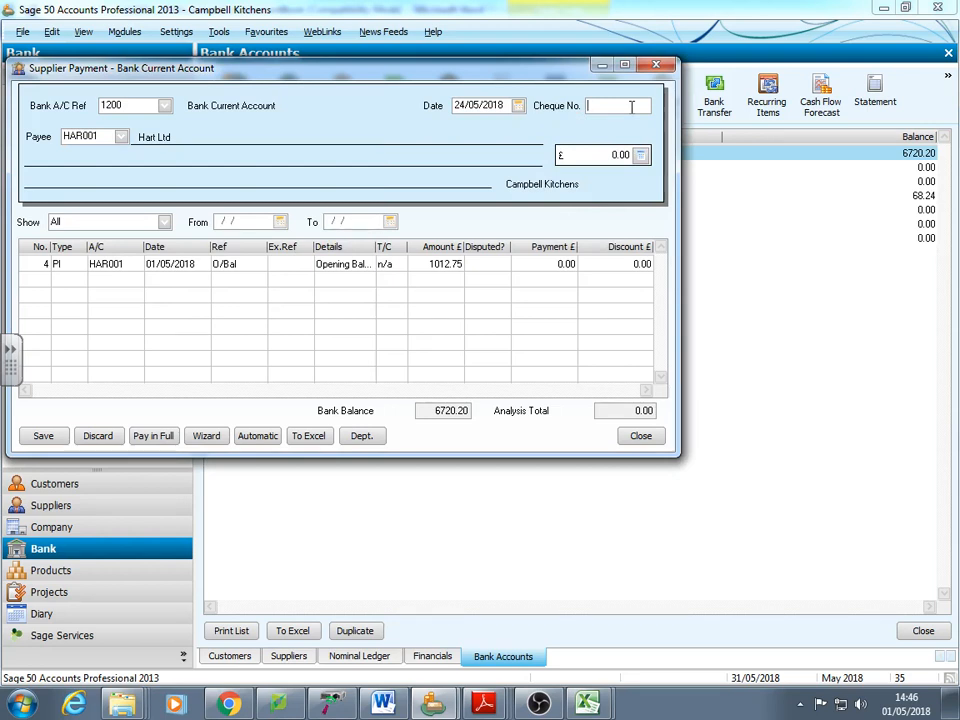
type("6724")
Pay the Hart Ltd opening balance in full, save the payment and close the form
left_click(565, 264)
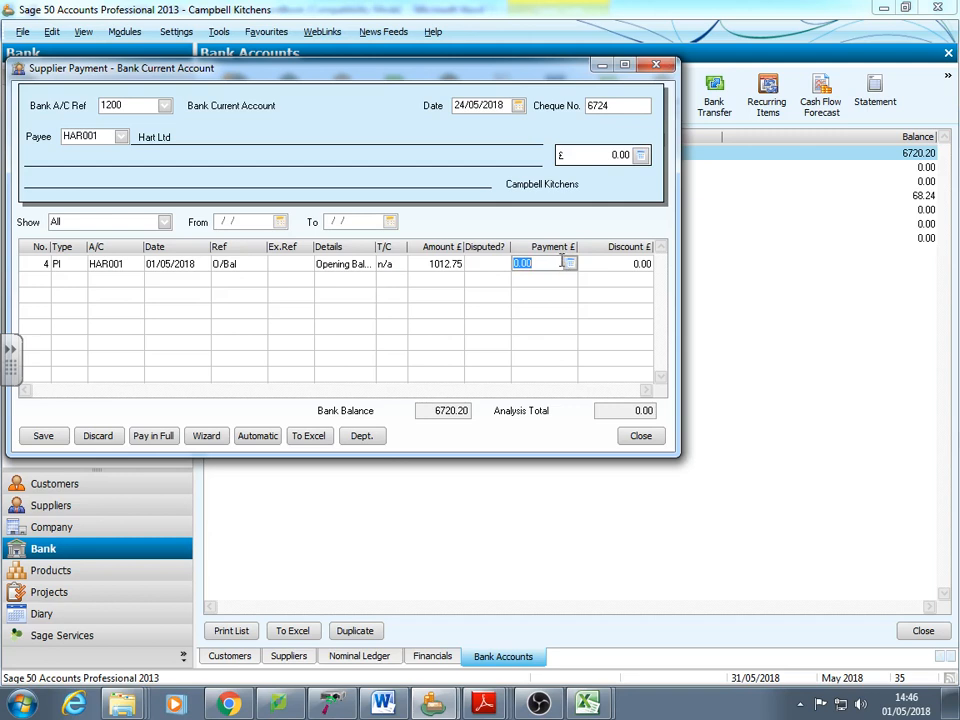
left_click(155, 437)
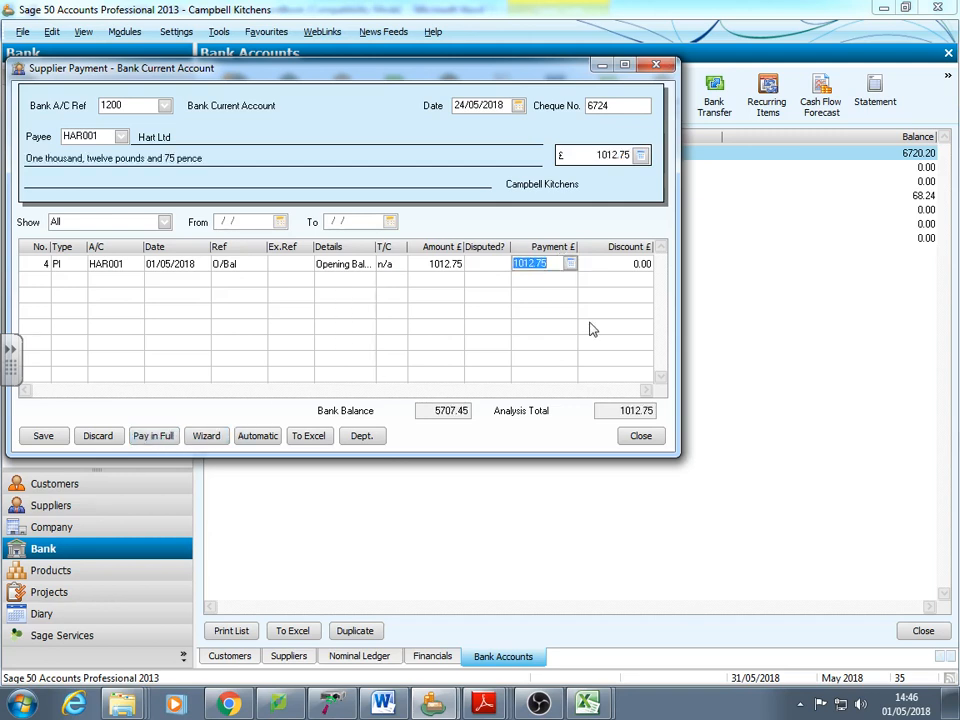
left_click(44, 437)
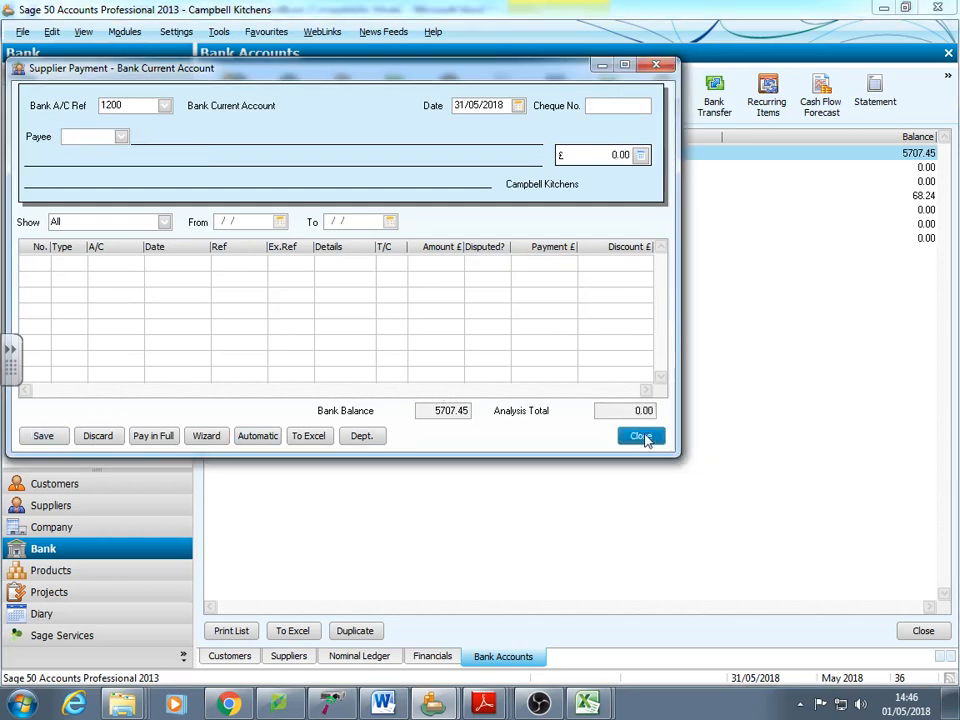
left_click(641, 437)
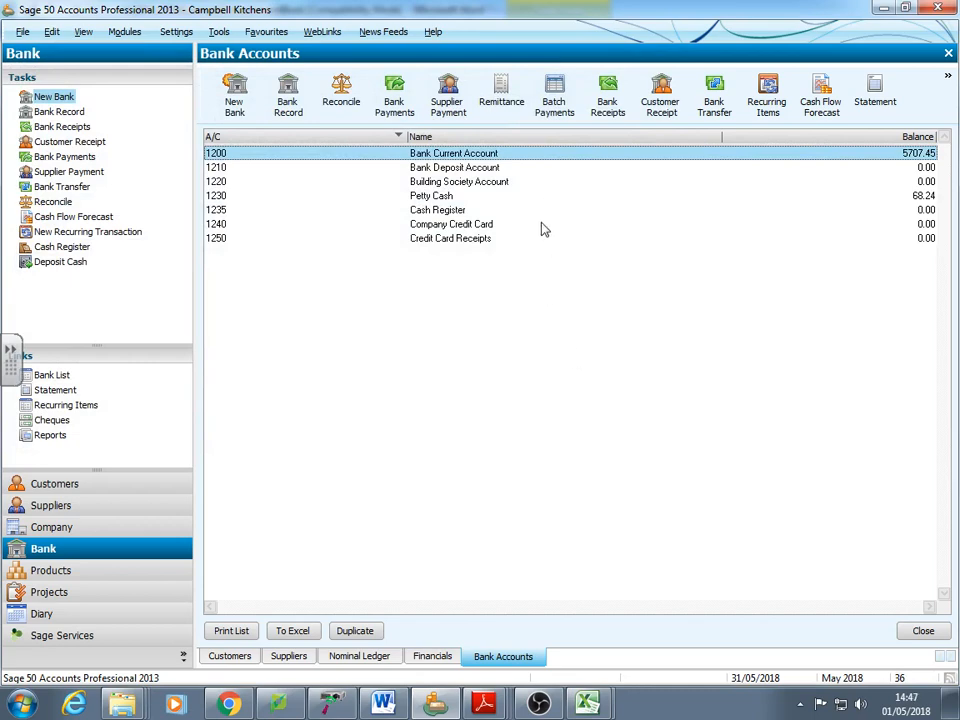
Preview the remittance advice for the Hart Ltd payment in the A4 plain paper layout and review the whole page
left_click(500, 95)
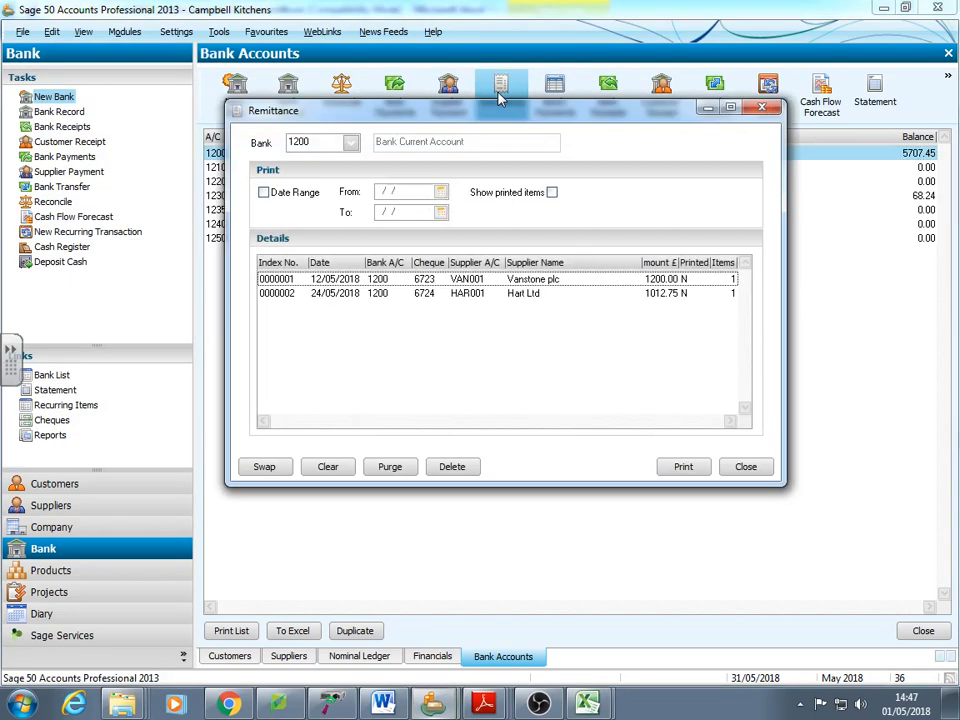
left_click(466, 296)
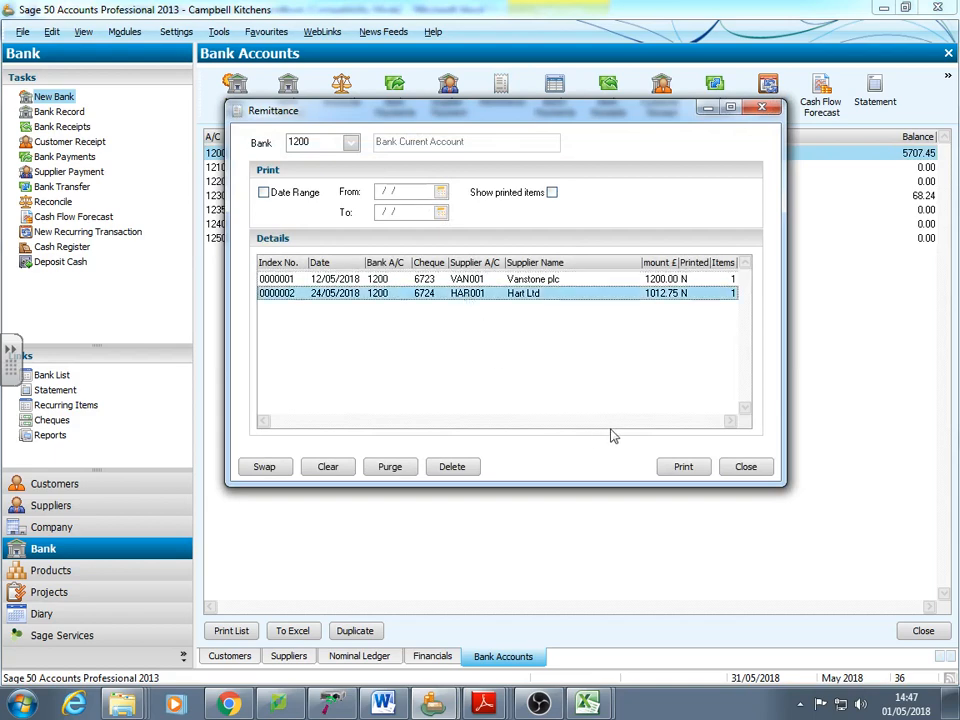
left_click(684, 472)
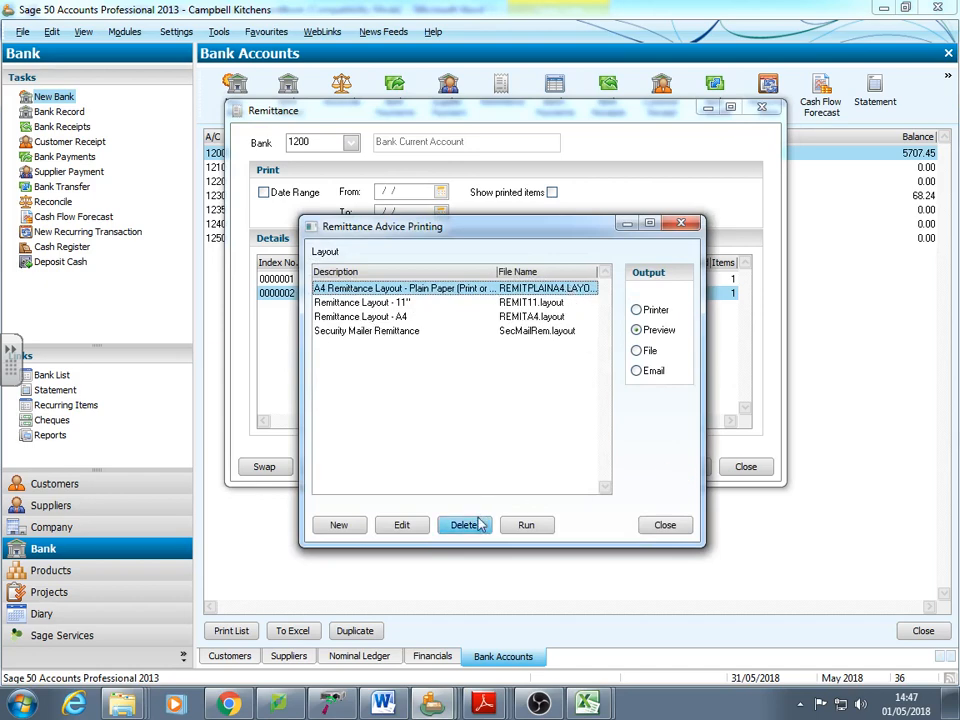
left_click(527, 526)
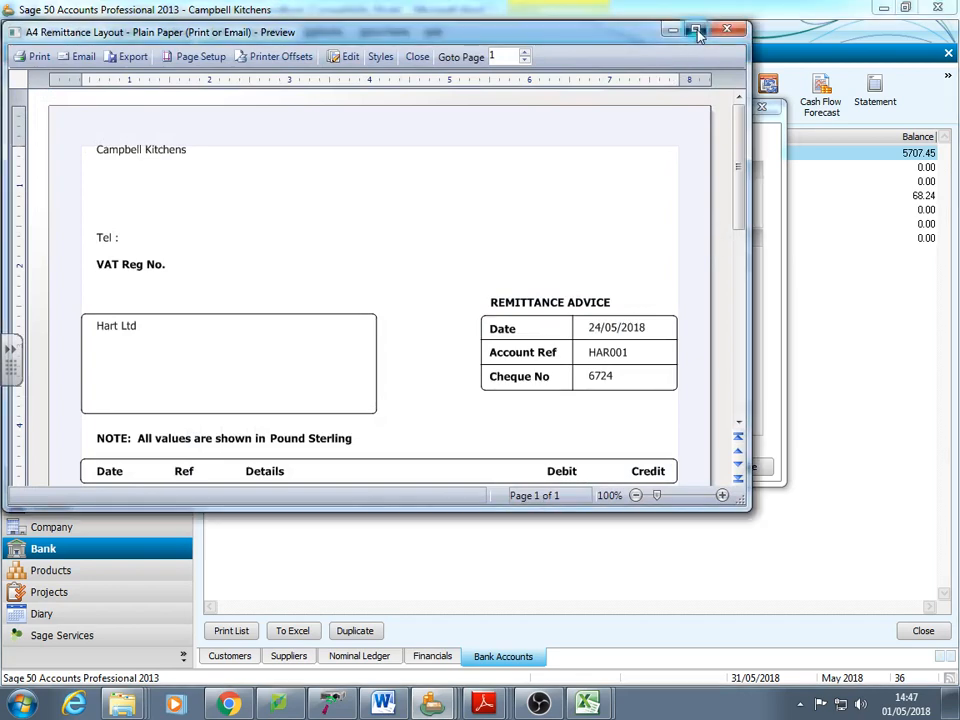
left_click(695, 28)
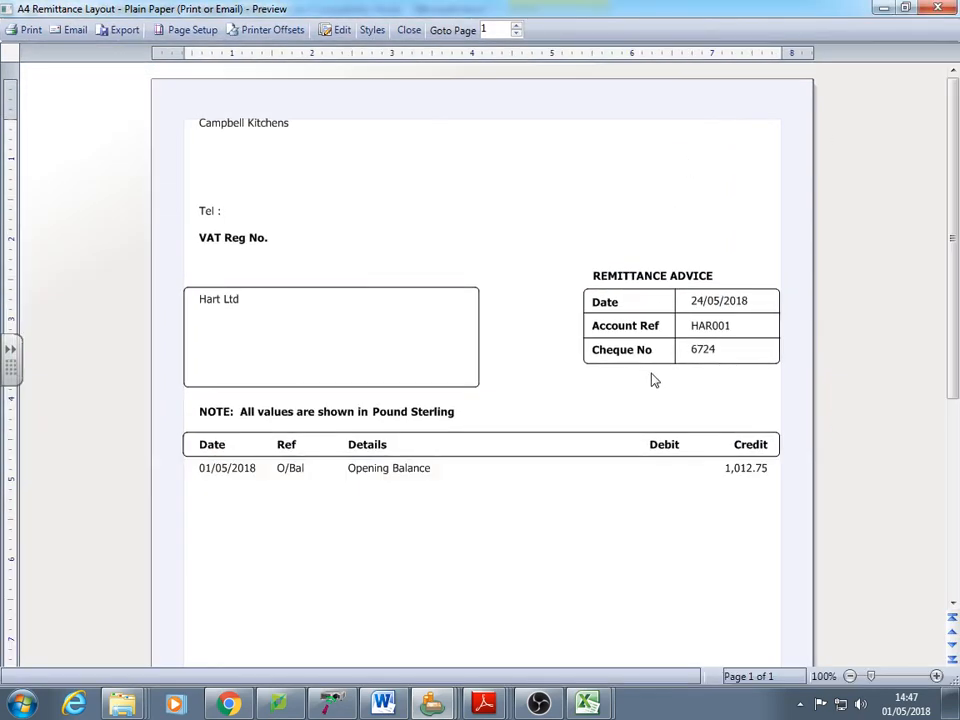
scroll(523, 444, "down", 4)
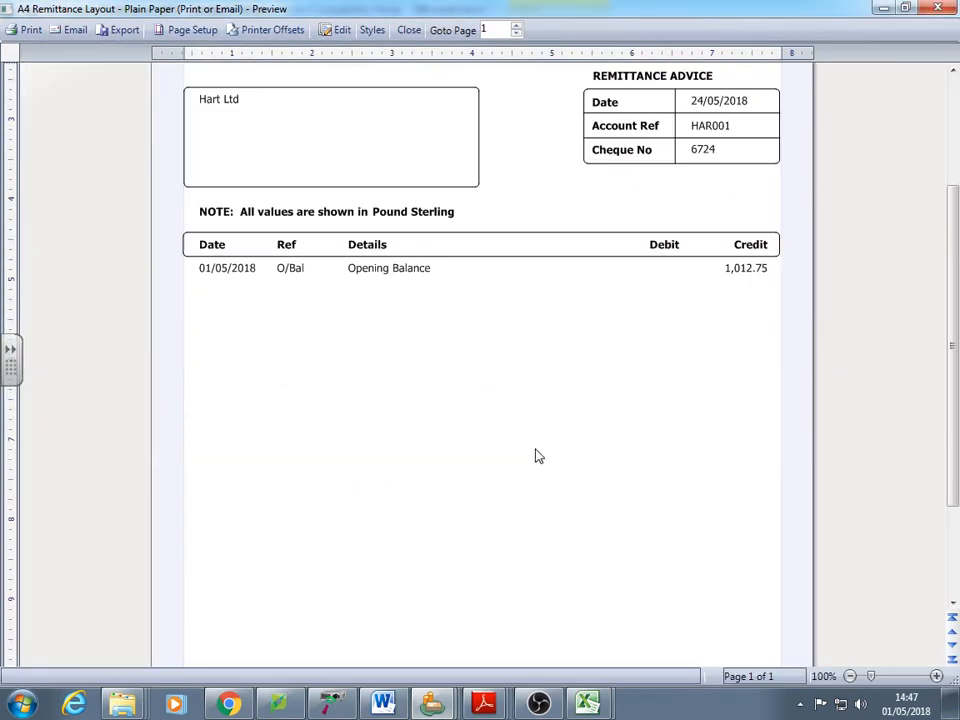
scroll(537, 456, "down", 3)
scroll(534, 450, "up", 7)
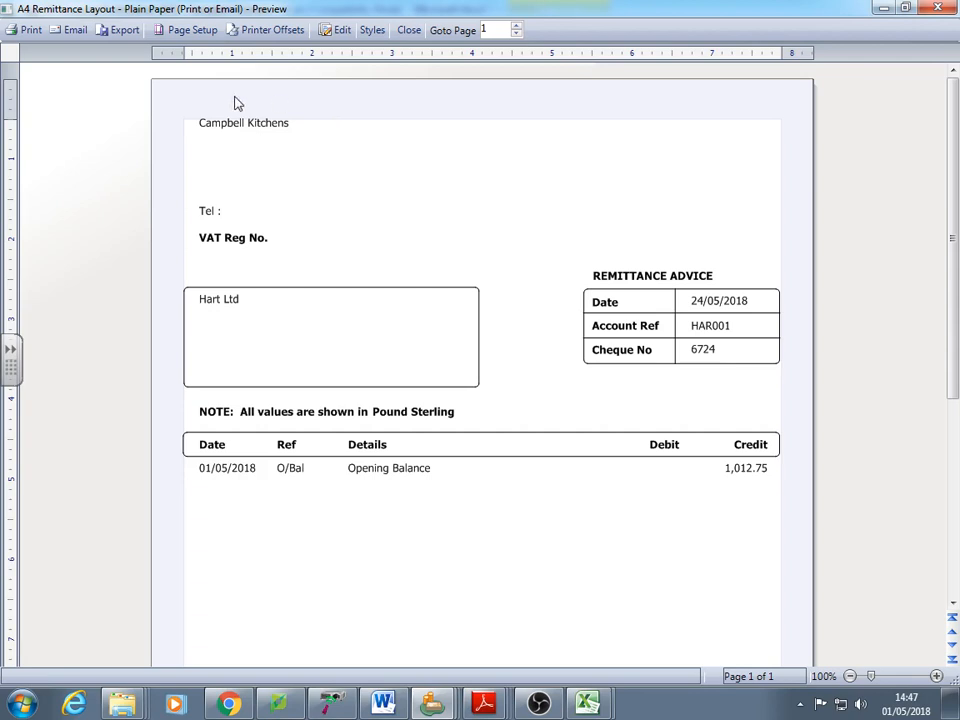
Export the remittance advice as the PDF file REMITPLAINA4 to FLASH DRIVE (E:), and close the preview and the remittance list
left_click(119, 32)
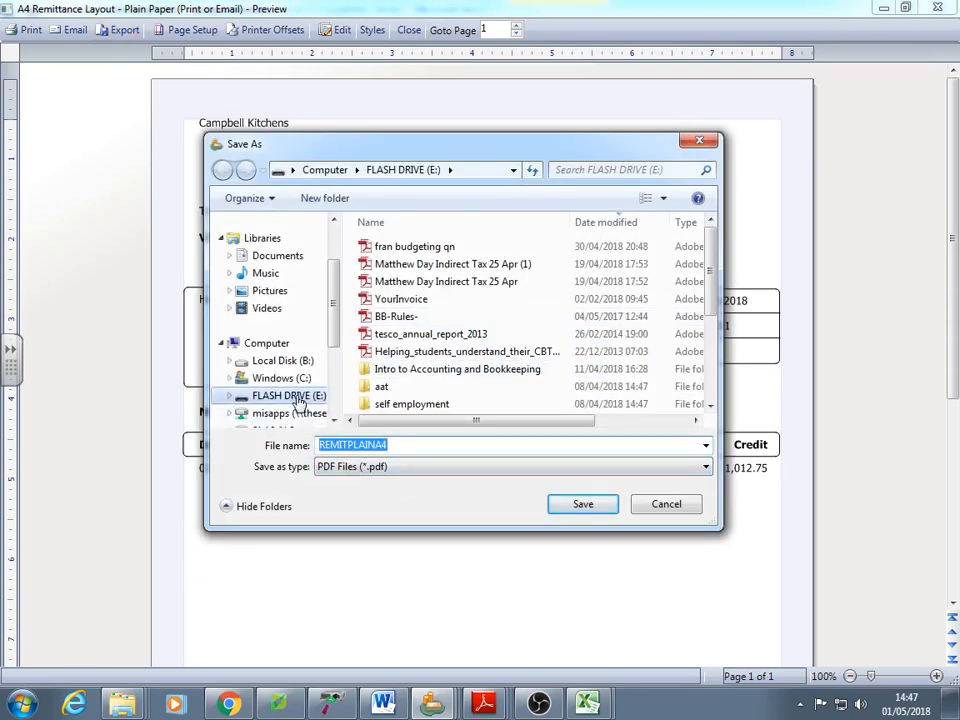
left_click(245, 395)
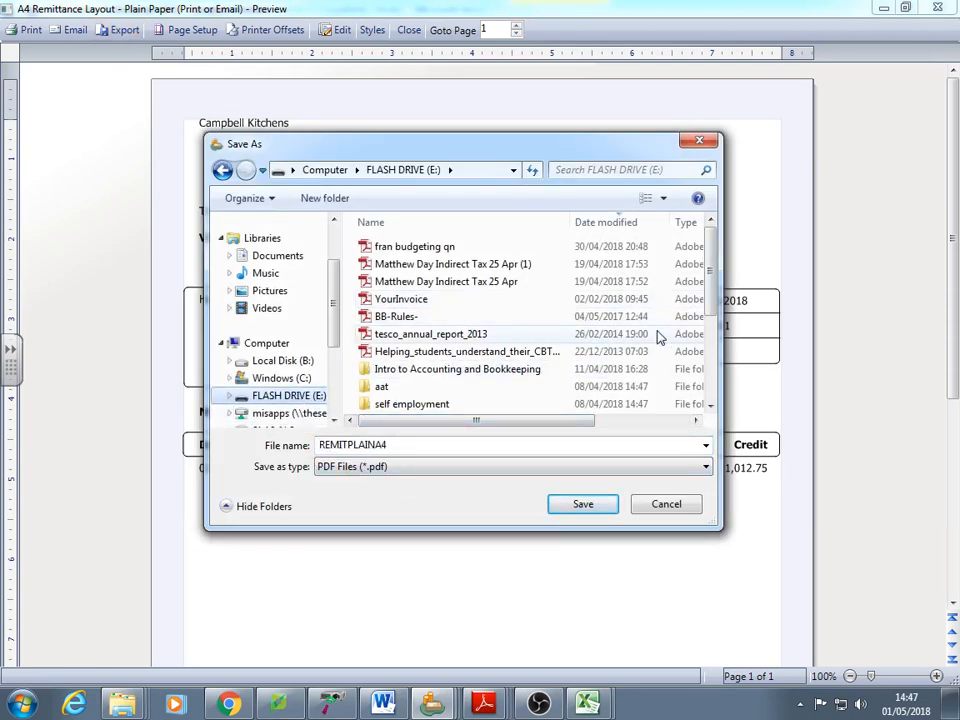
left_click(612, 506)
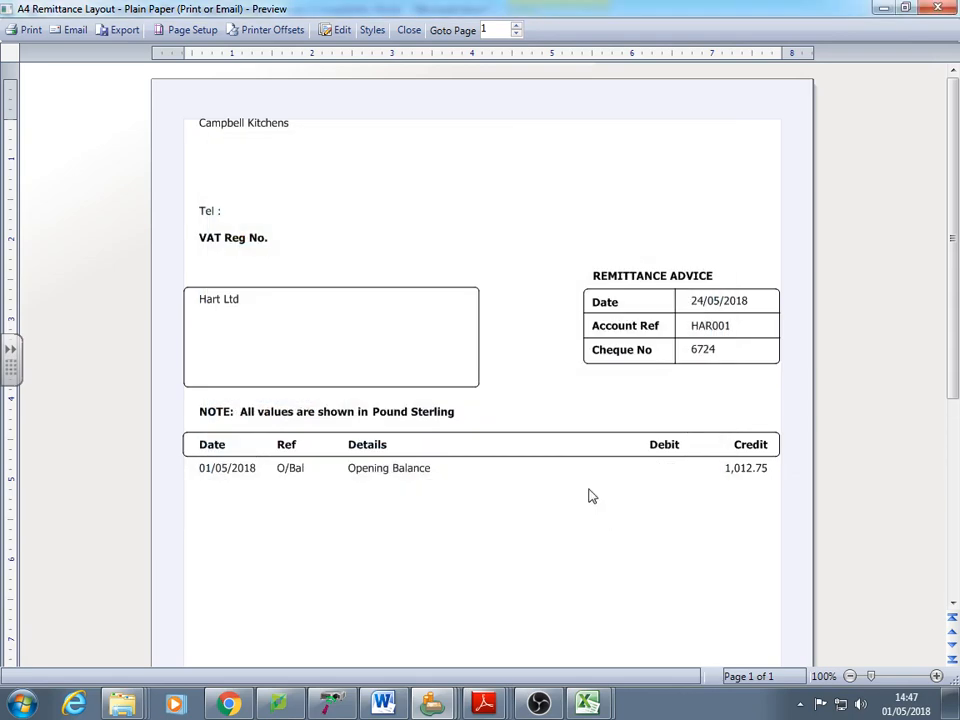
left_click(935, 10)
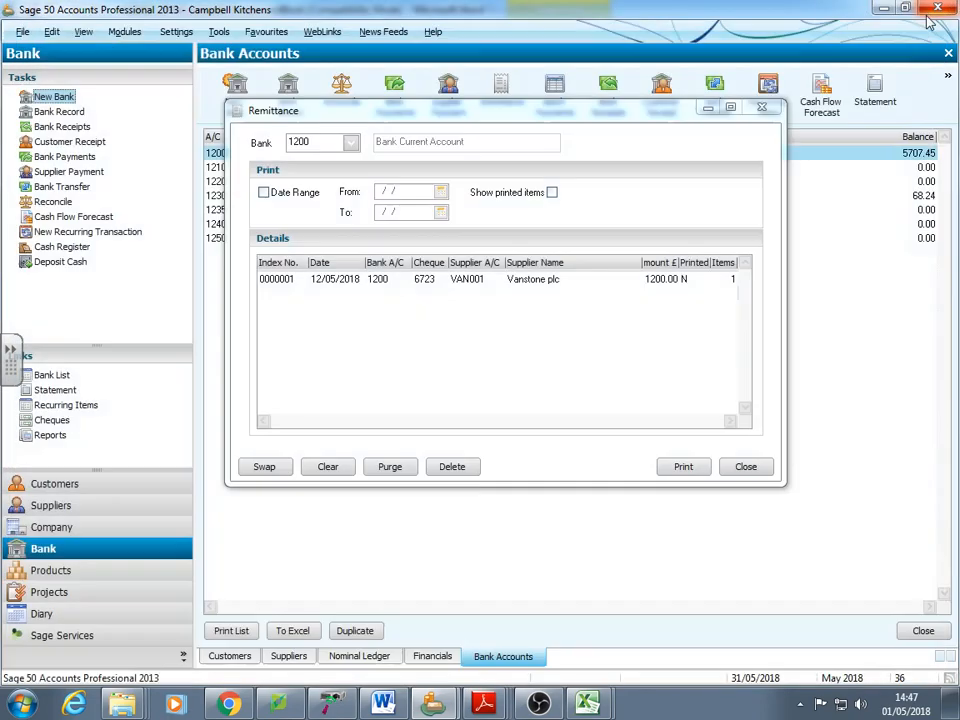
left_click(746, 470)
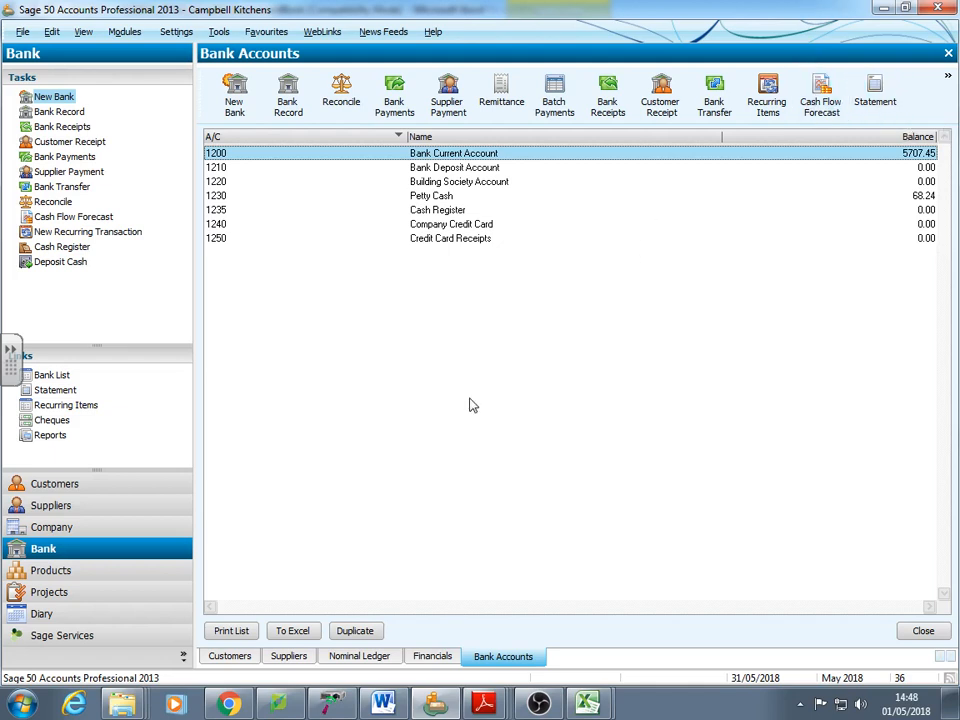
Start a bank payment from the Bank Current Account (1200) and date it 10/05/2018
left_click(394, 102)
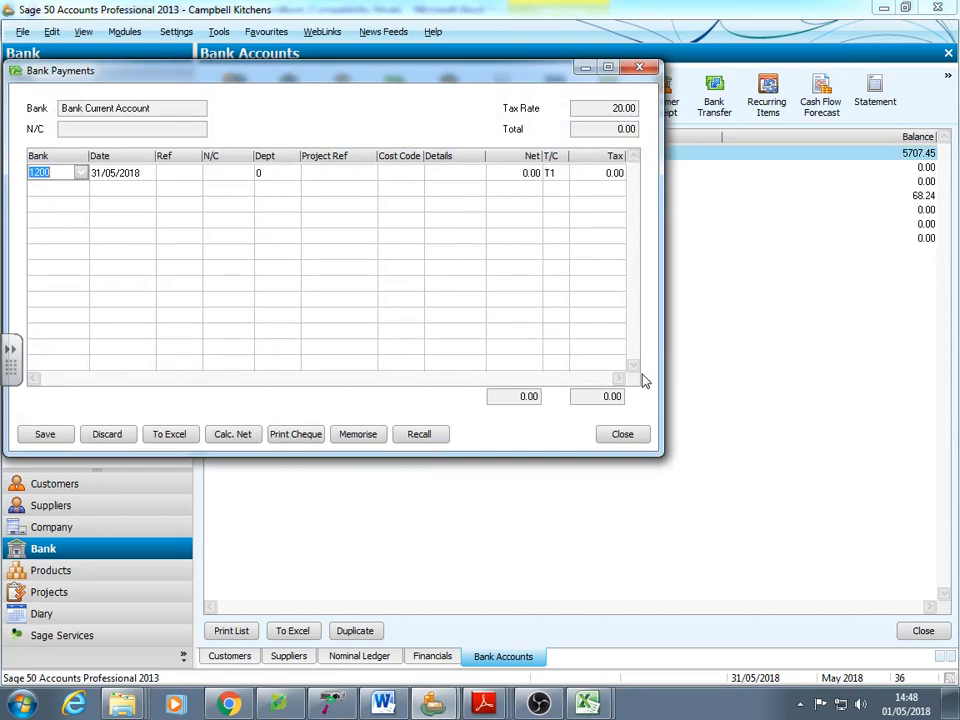
left_click(140, 174)
left_click(148, 174)
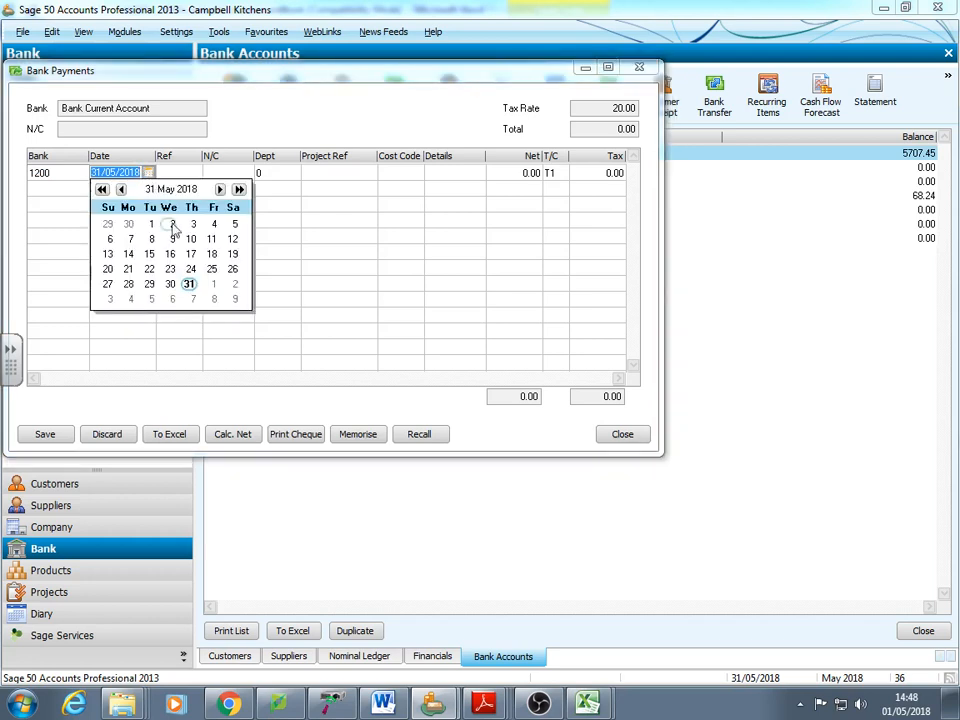
left_click(190, 240)
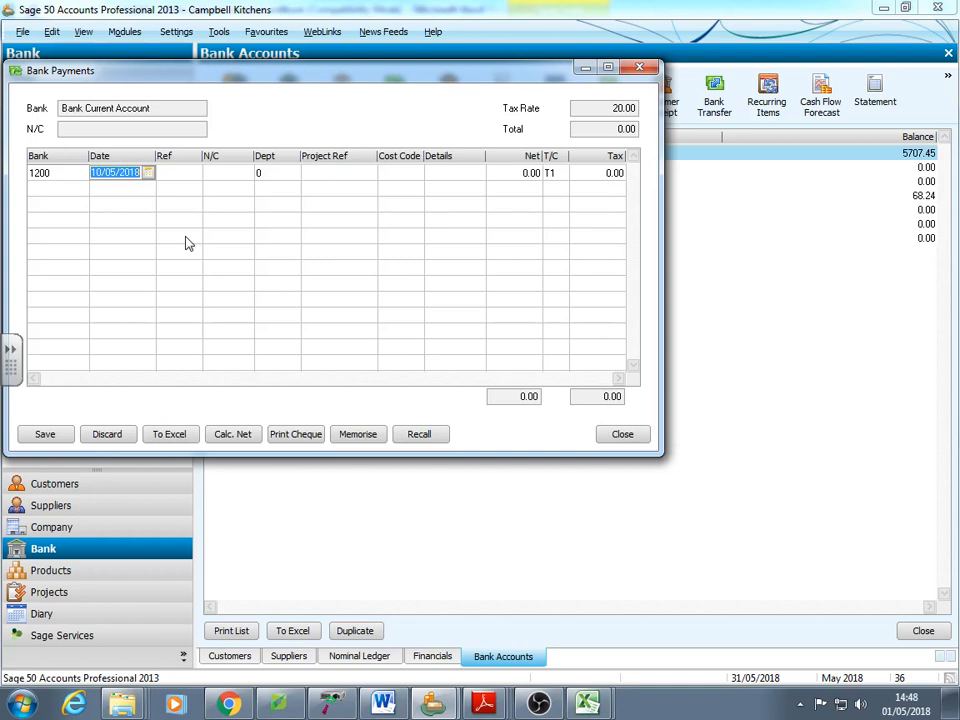
Assign nominal code 7104 Premises Insurance to the bank payment line
left_click(228, 173)
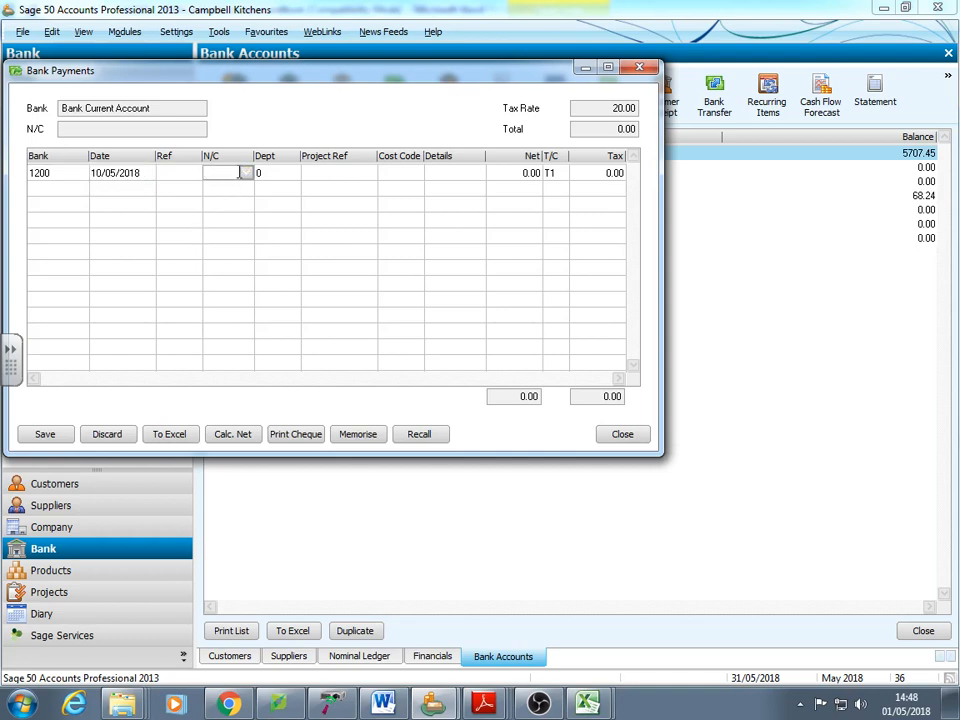
left_click(246, 173)
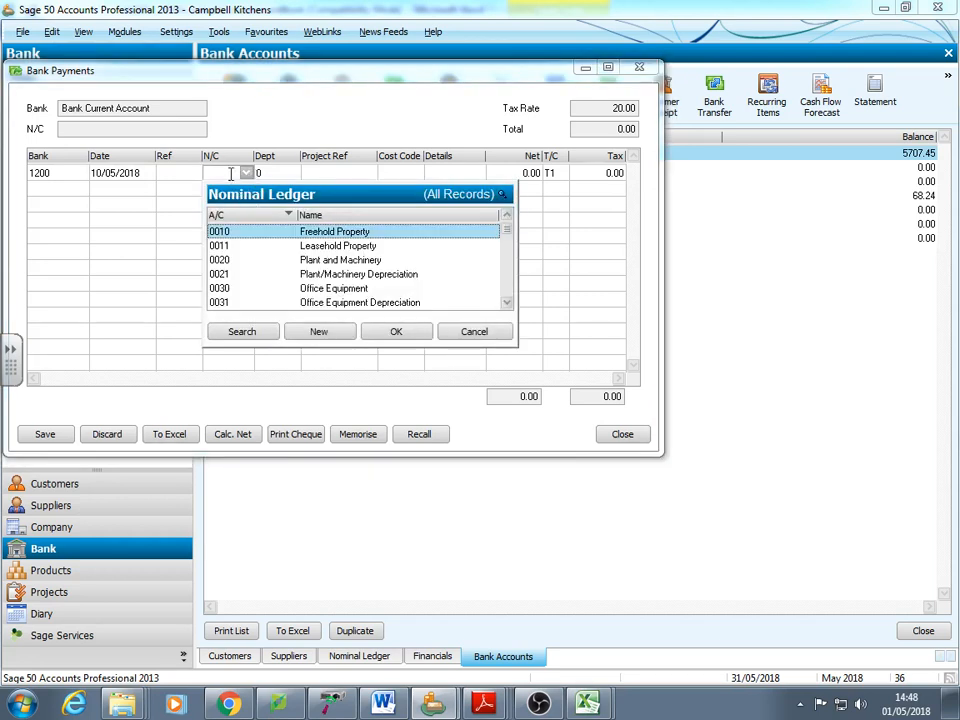
left_click(224, 172)
type("7000")
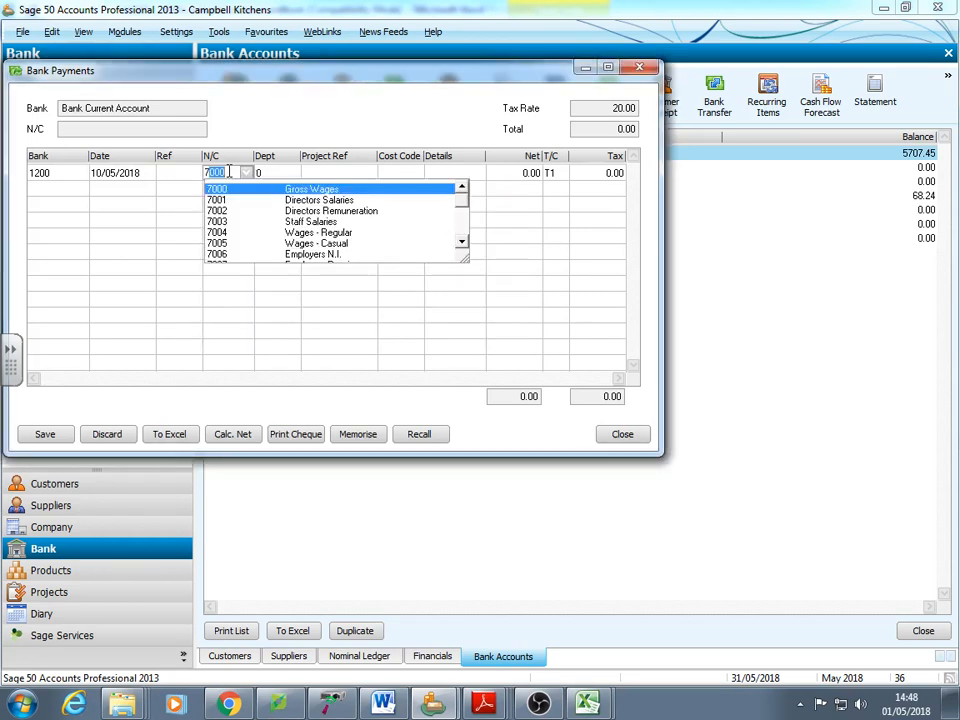
left_click(461, 244)
left_click(461, 244)
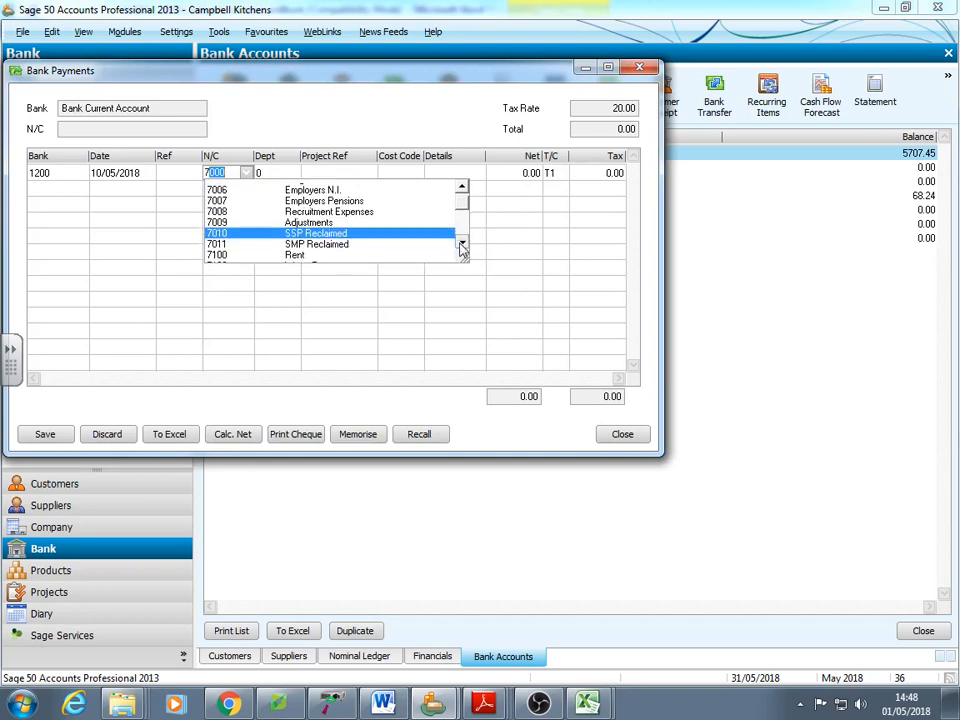
left_click(461, 244)
left_click(461, 244)
left_click(461, 244)
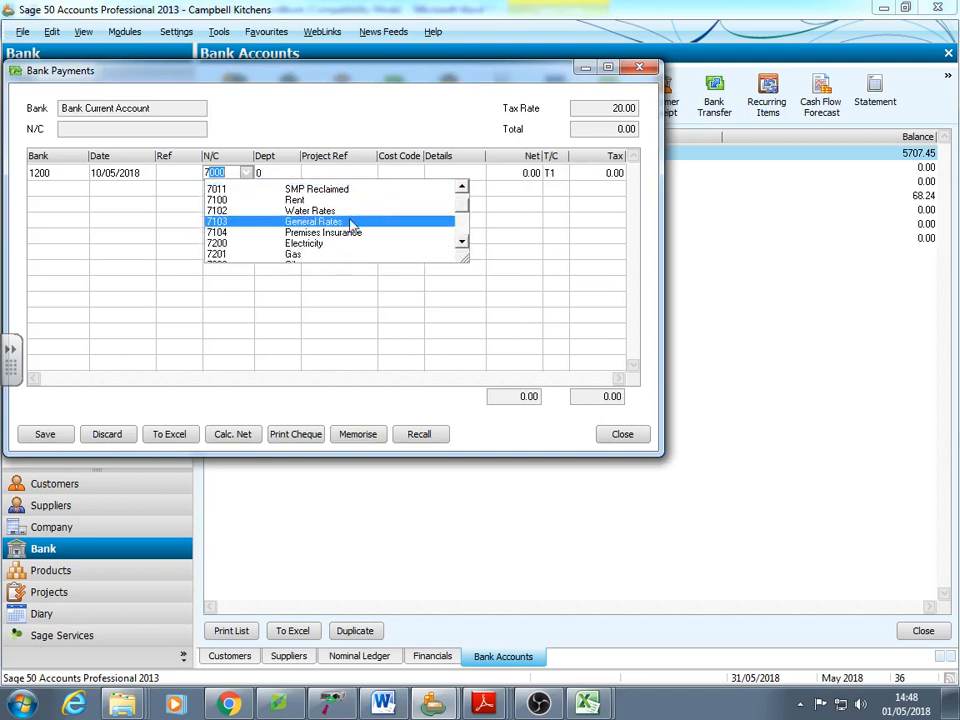
left_click(344, 233)
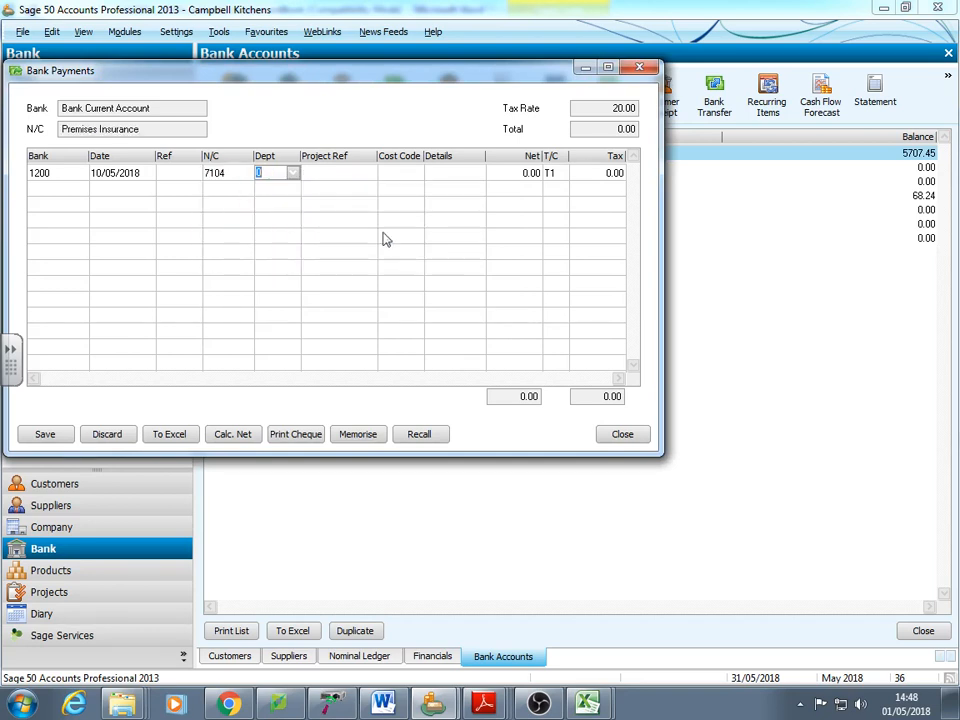
Set the insurance payment's net amount to 819.40 with tax code T0, save the payment and close the form
left_click(526, 175)
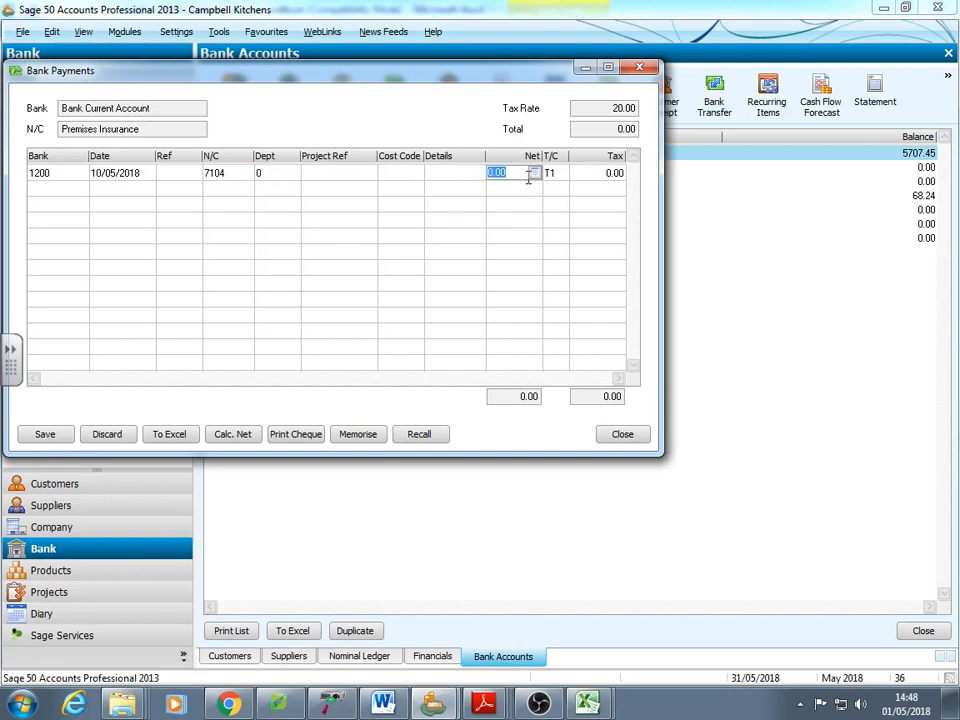
type("819.40")
left_click(558, 176)
left_click(561, 174)
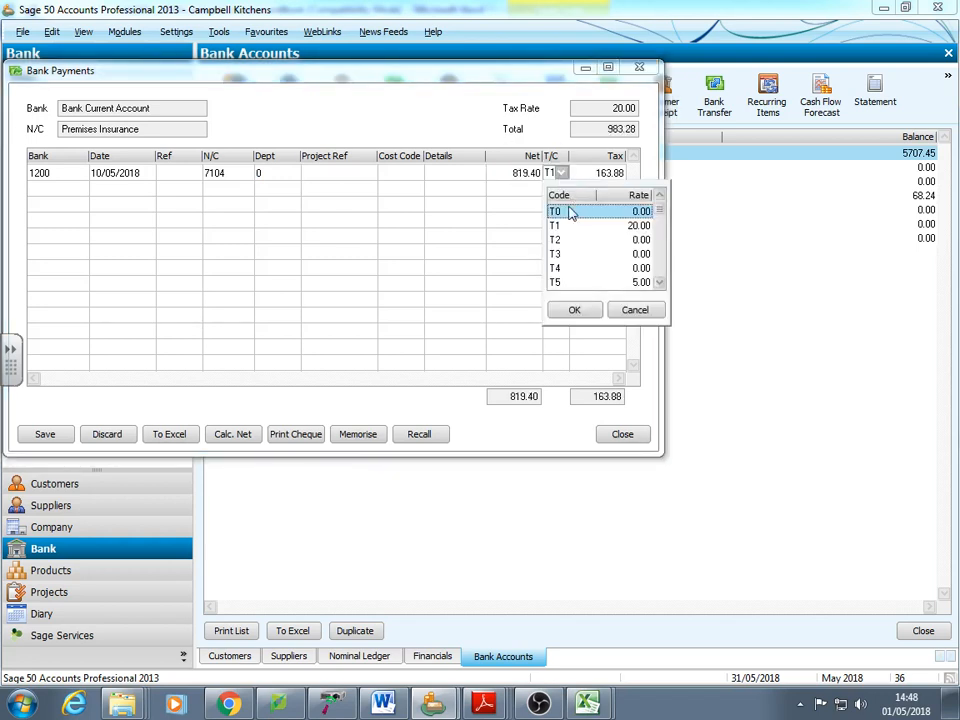
left_click(569, 211)
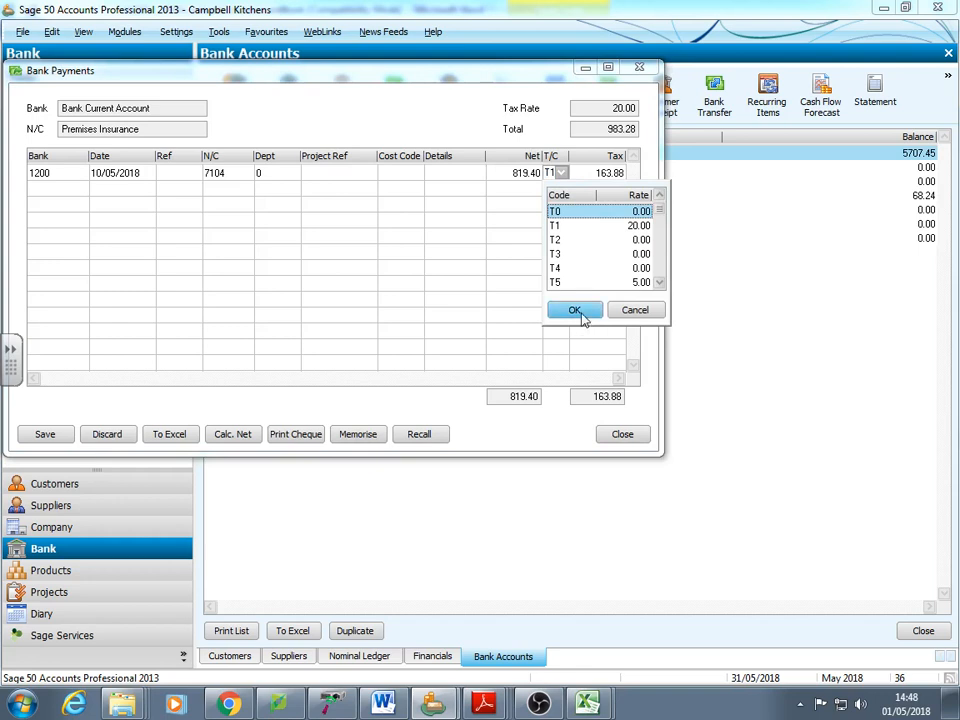
left_click(580, 312)
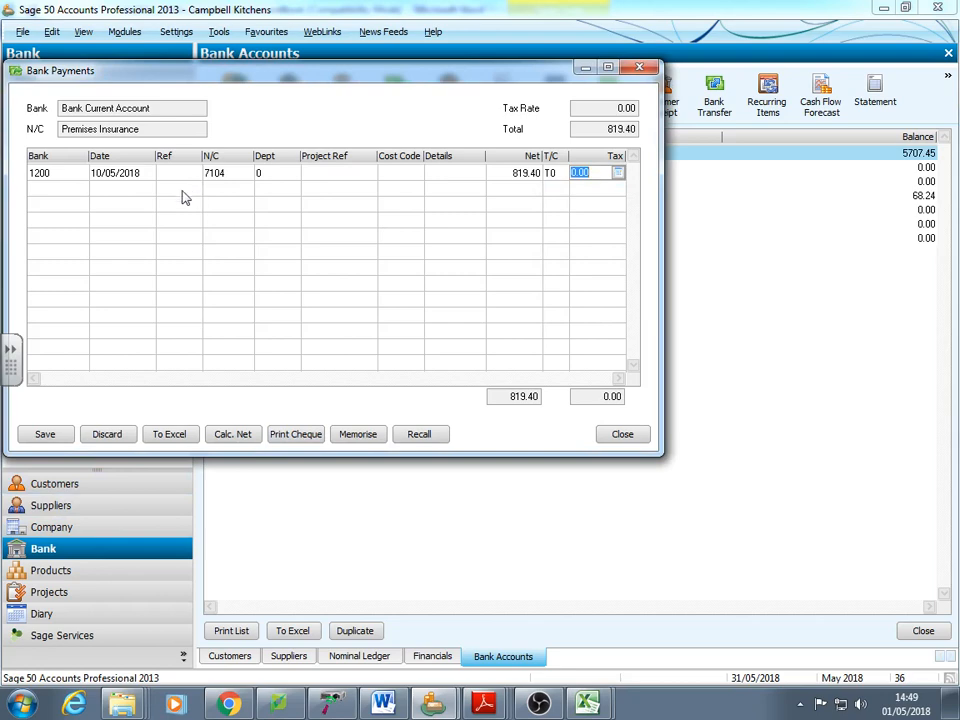
left_click(56, 440)
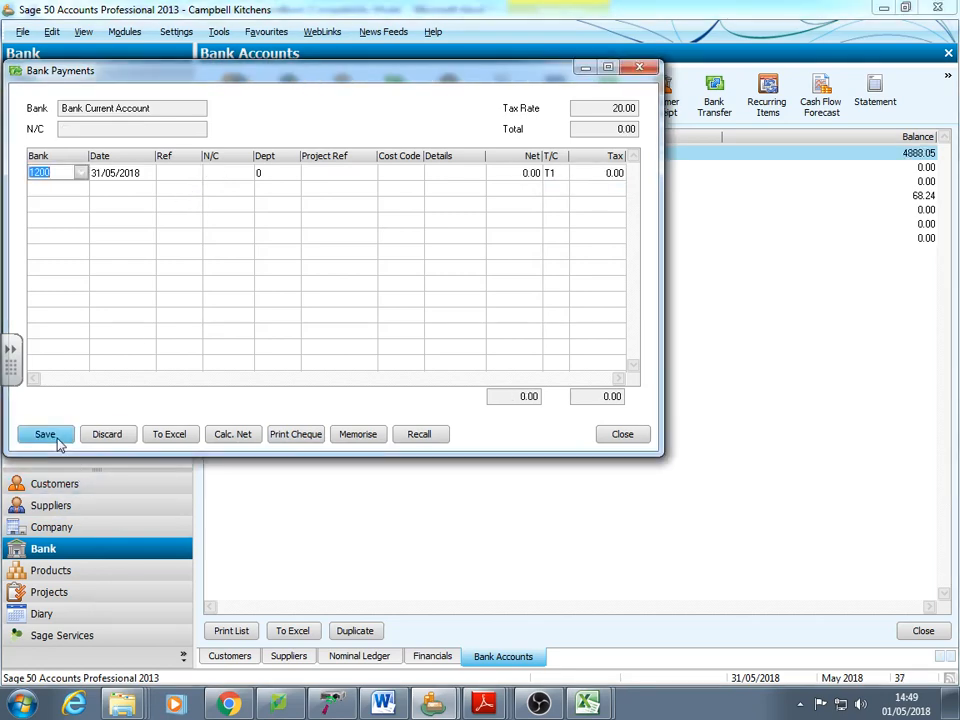
left_click(619, 434)
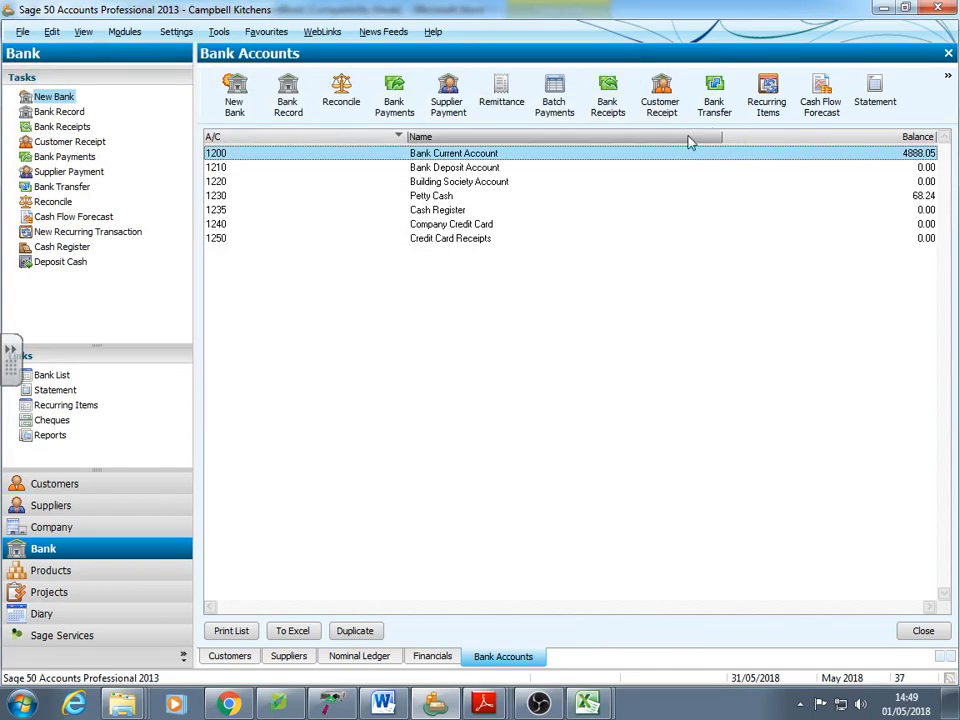
Start a bank receipt for the Bank Current Account (1200) and date it 24/05/2018
left_click(611, 104)
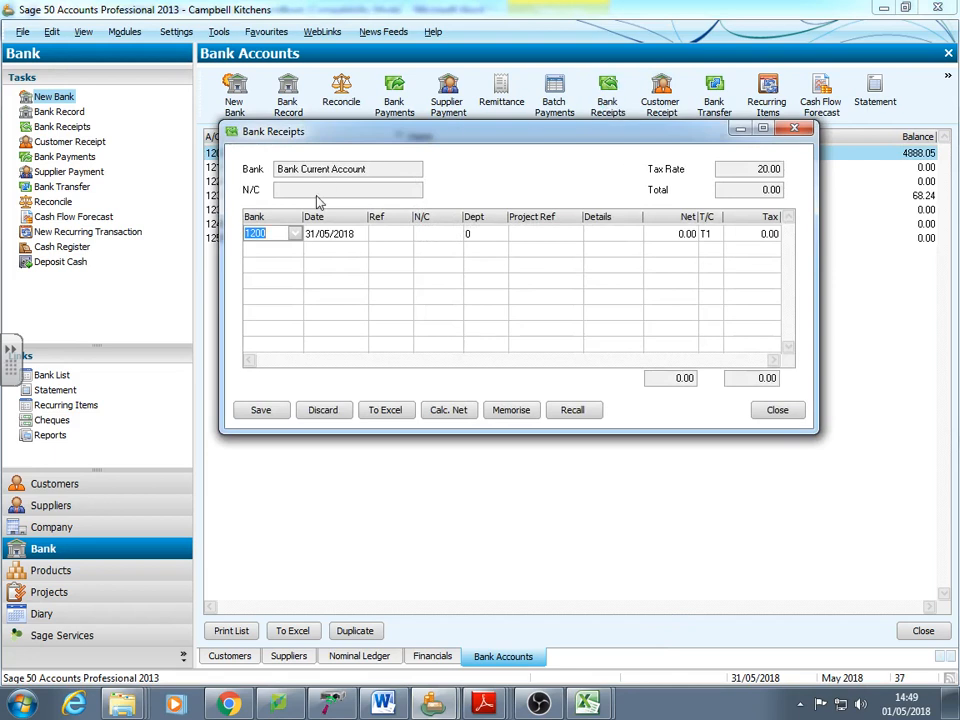
left_click(345, 234)
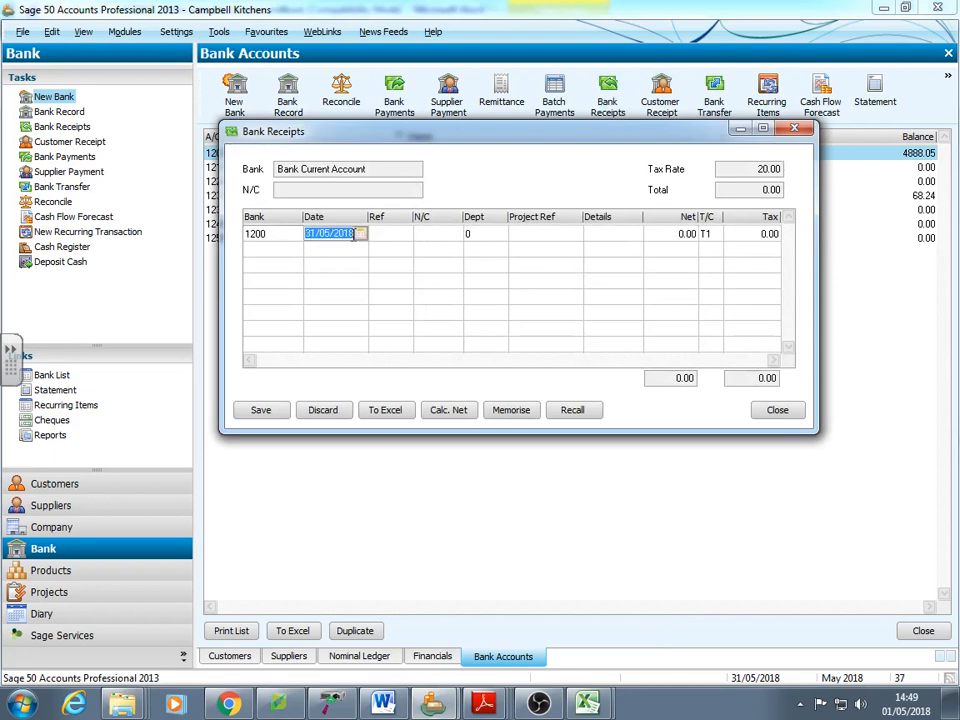
left_click(360, 233)
left_click(404, 330)
Assign nominal code 4001 Sales - Kitchen equipment to the bank receipt line
left_click(456, 236)
left_click(456, 234)
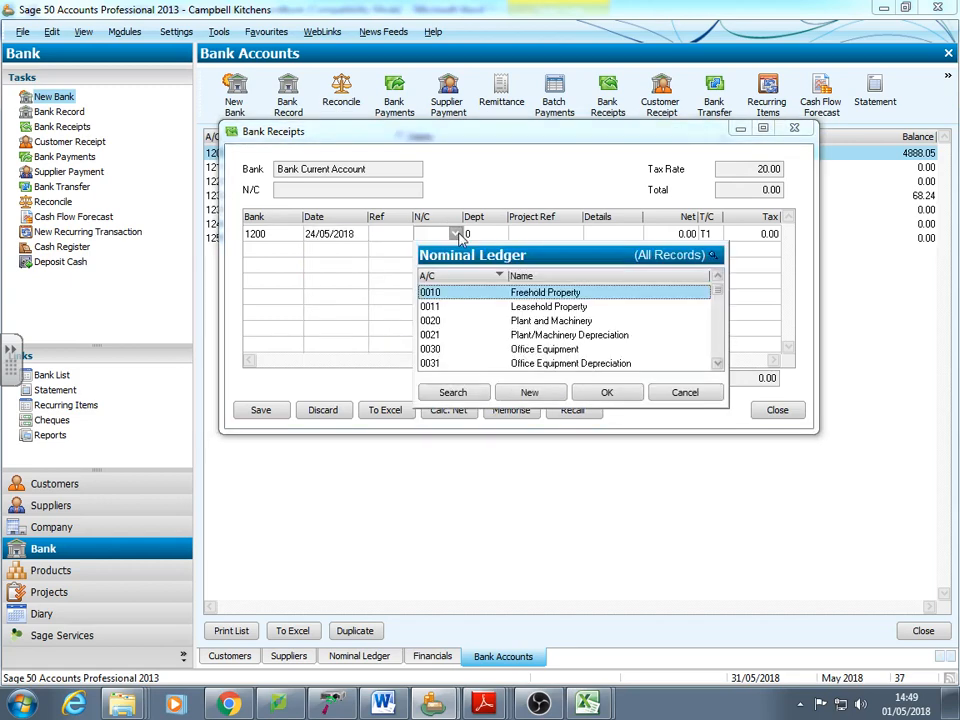
left_click(443, 236)
type("4000")
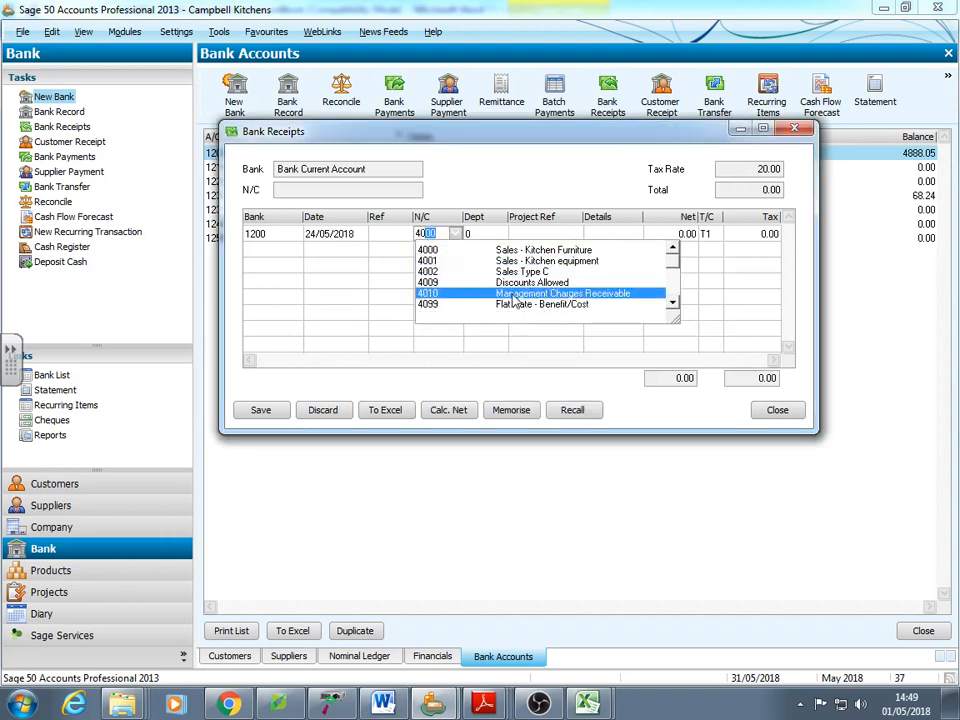
left_click(553, 262)
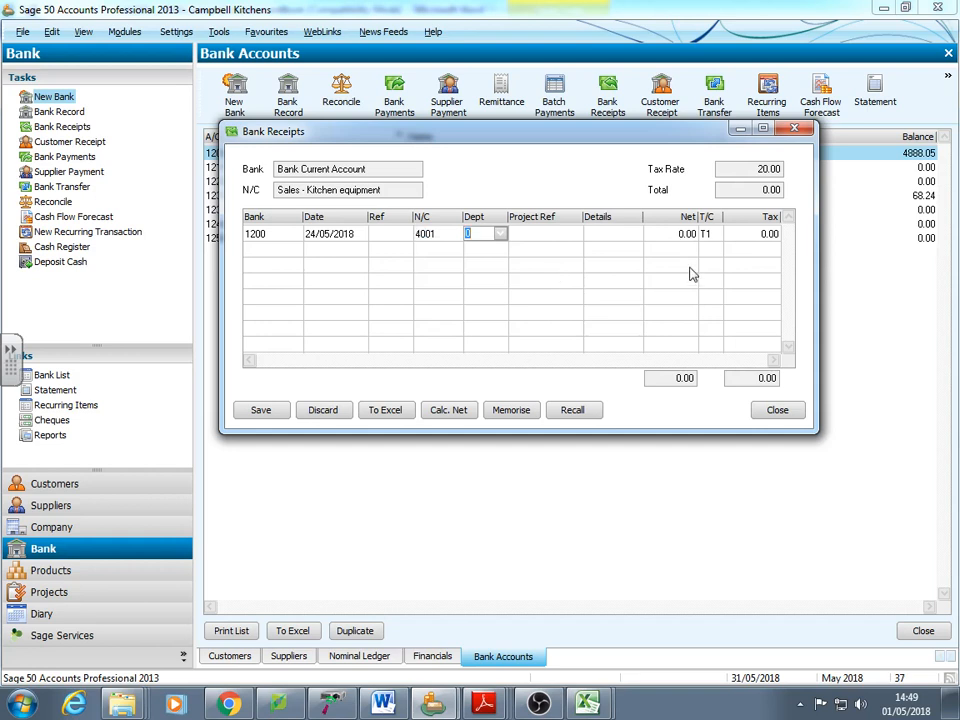
Enter the gross receipt amount of 474, calculate its net and VAT split, and save and close the receipt
left_click(680, 233)
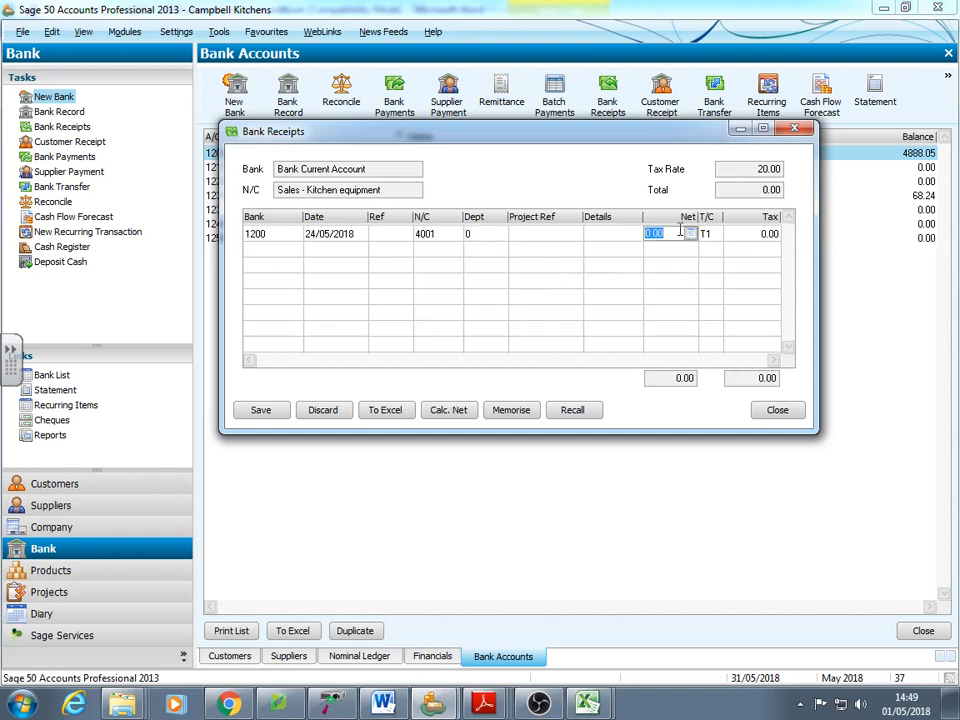
type("474")
left_click(449, 410)
left_click(262, 415)
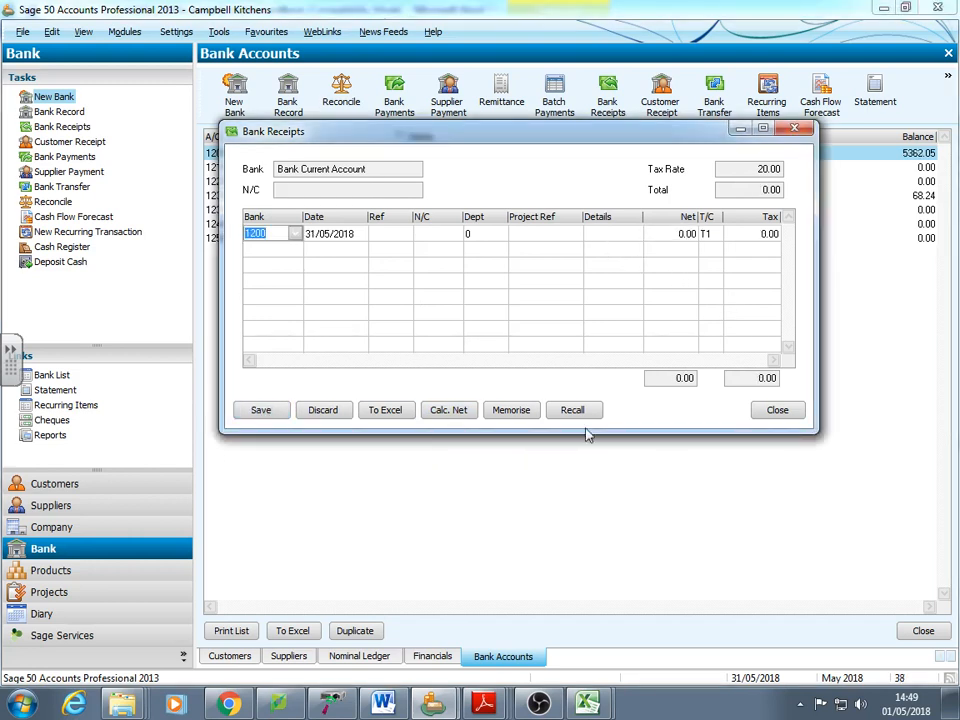
left_click(784, 415)
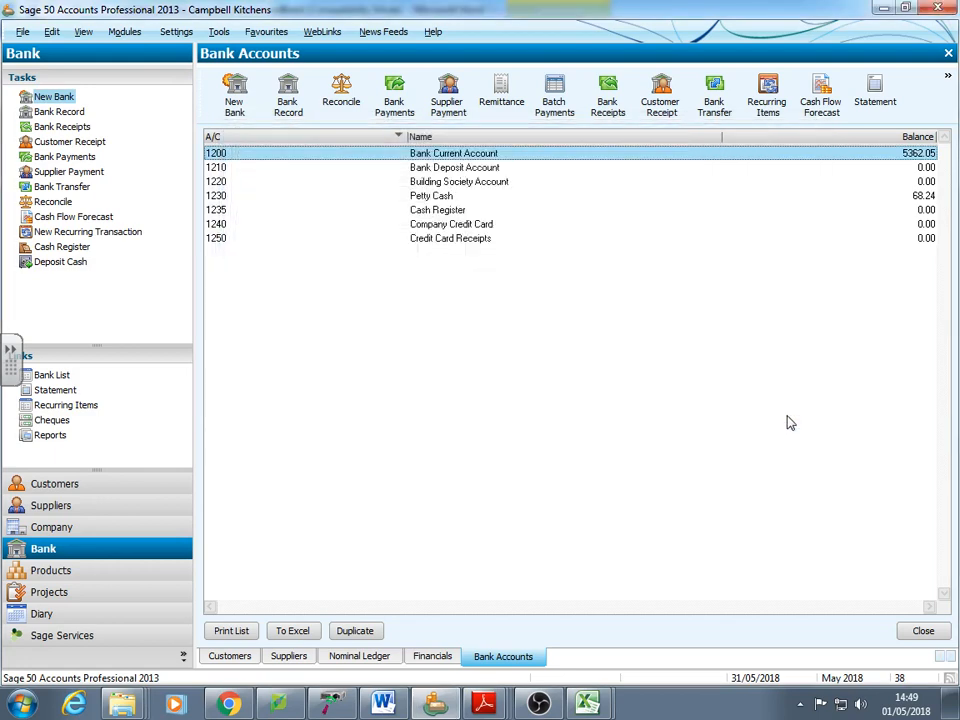
Review the transaction activity of the Bank Current Account and close its record
left_click(443, 156)
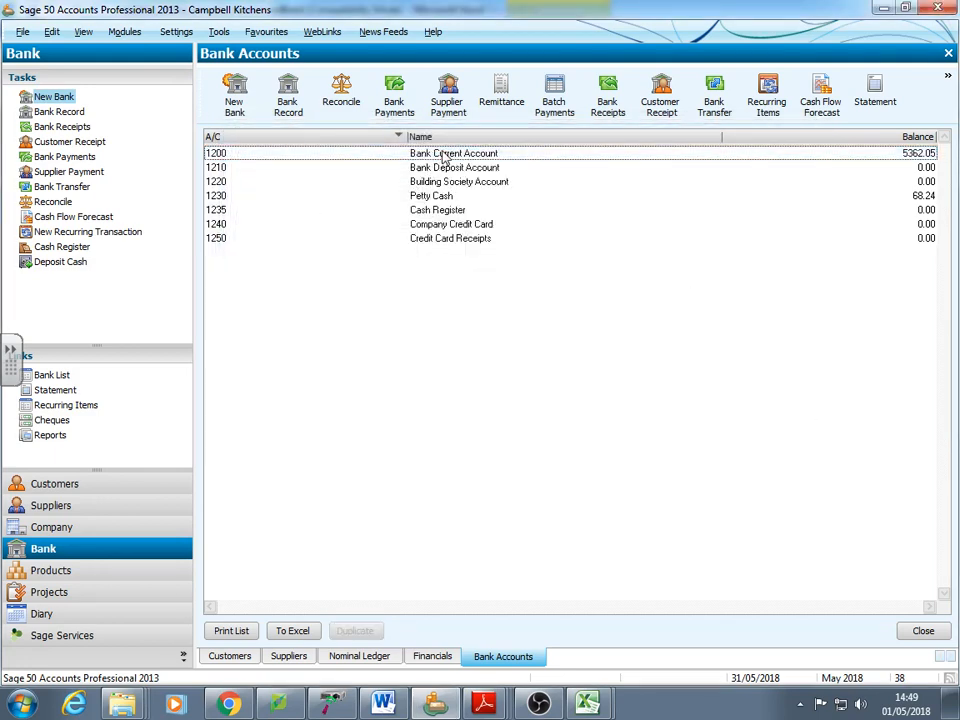
double_click(443, 156)
left_click(278, 60)
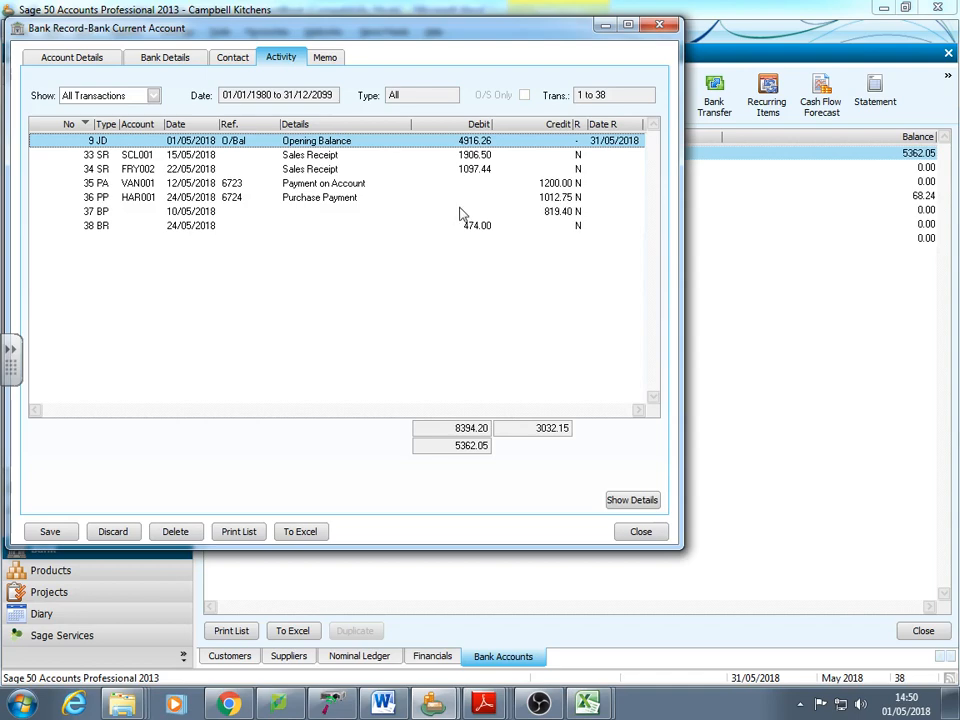
left_click(639, 532)
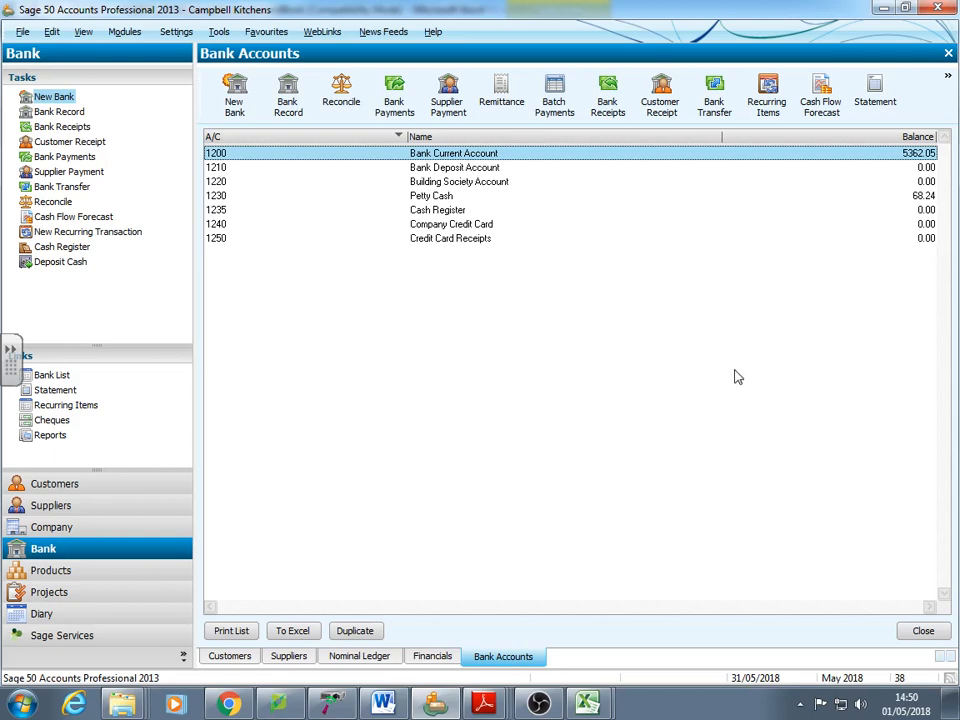
Add a new recurring entry and set its bank account to 1200 Bank Current Account
left_click(772, 100)
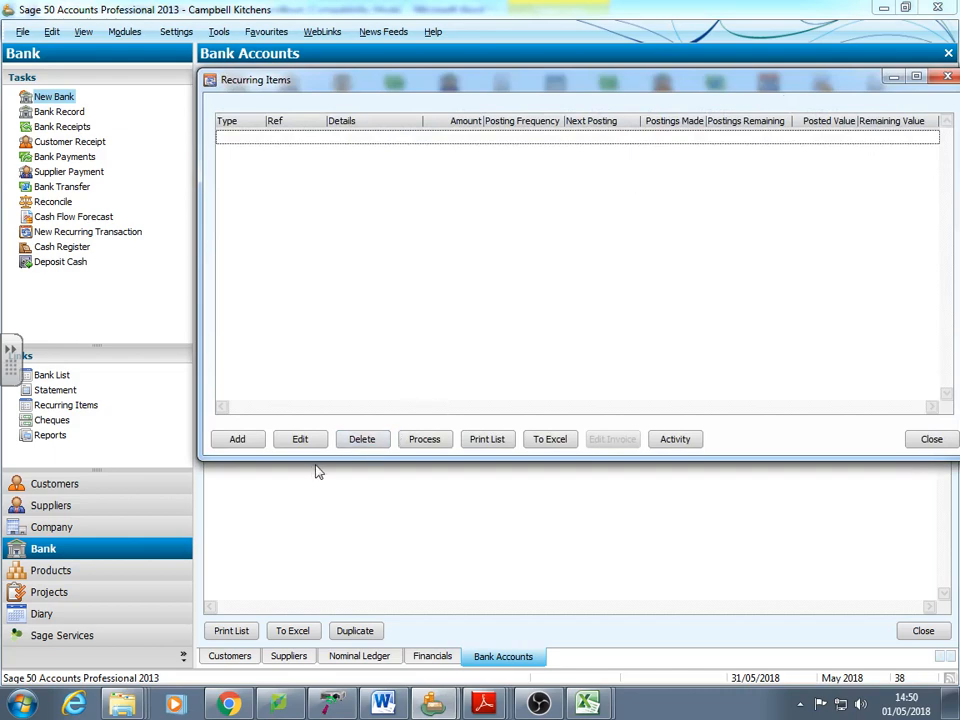
left_click(243, 446)
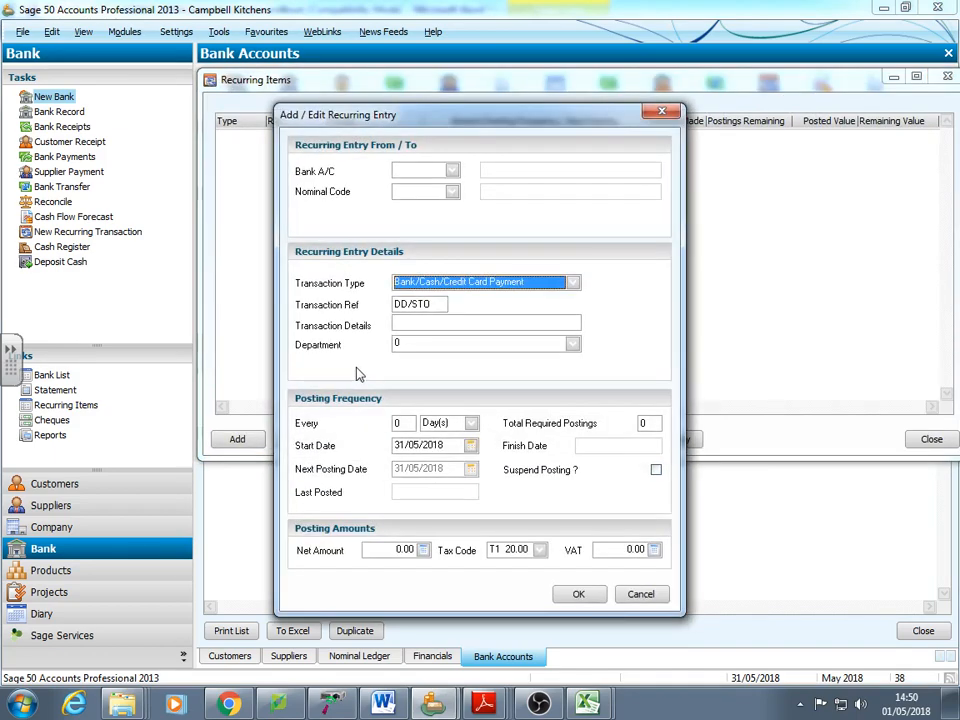
left_click(452, 171)
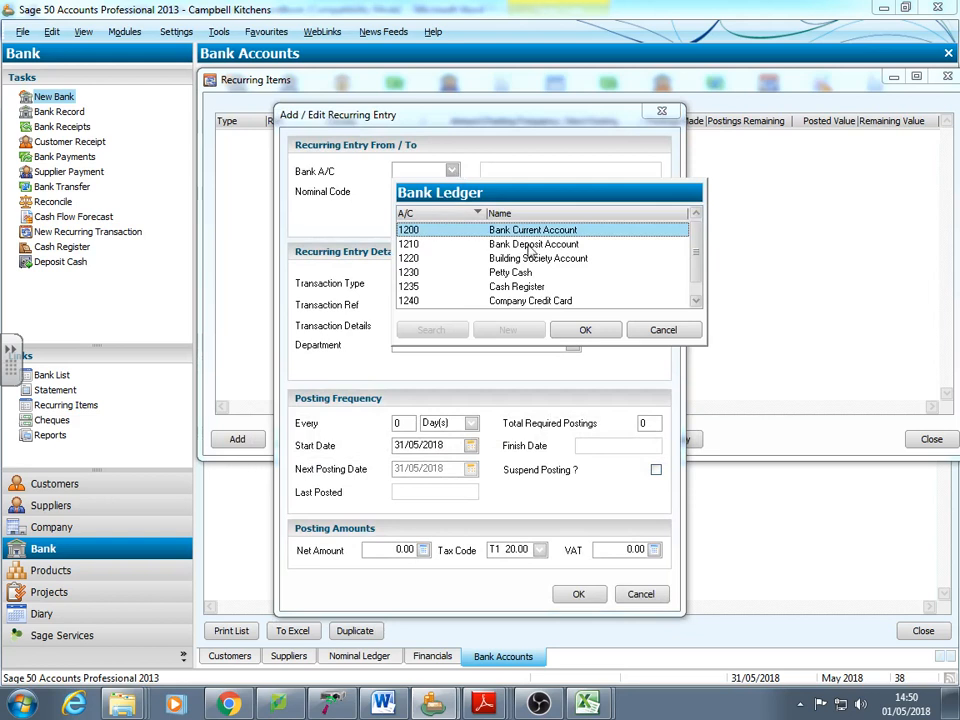
left_click(585, 330)
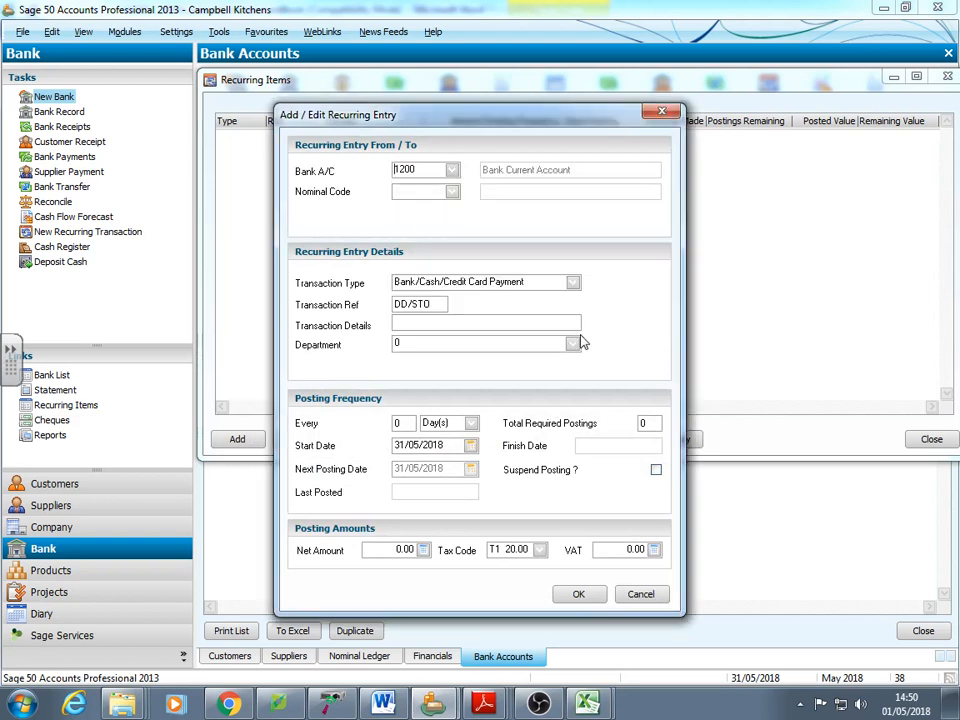
Assign nominal code 7100 Rent to the recurring entry
left_click(452, 191)
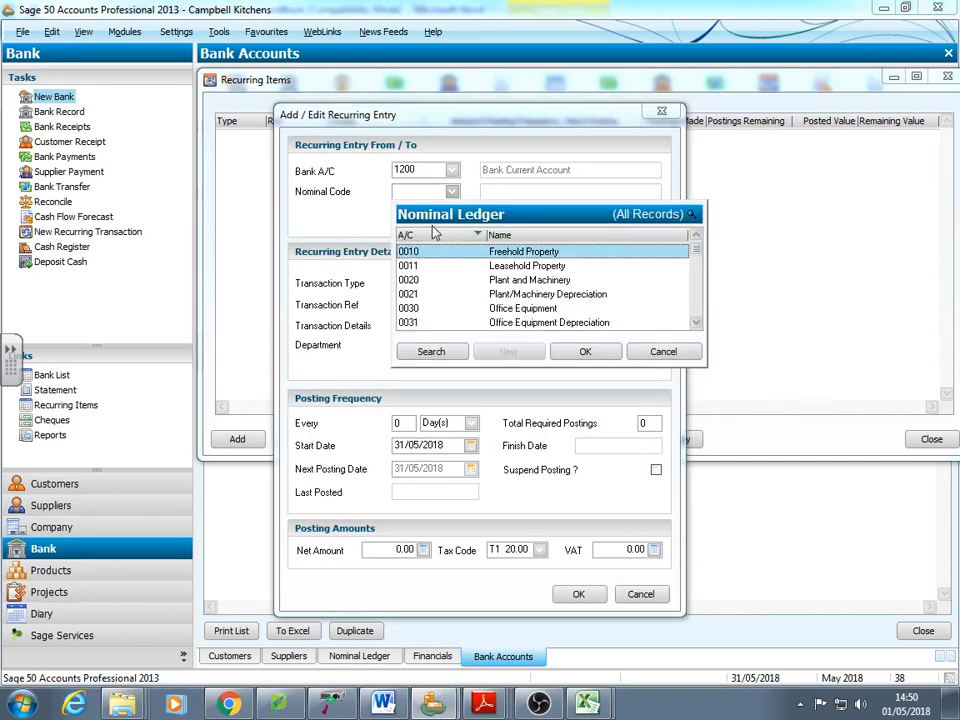
left_click(410, 192)
type("7000")
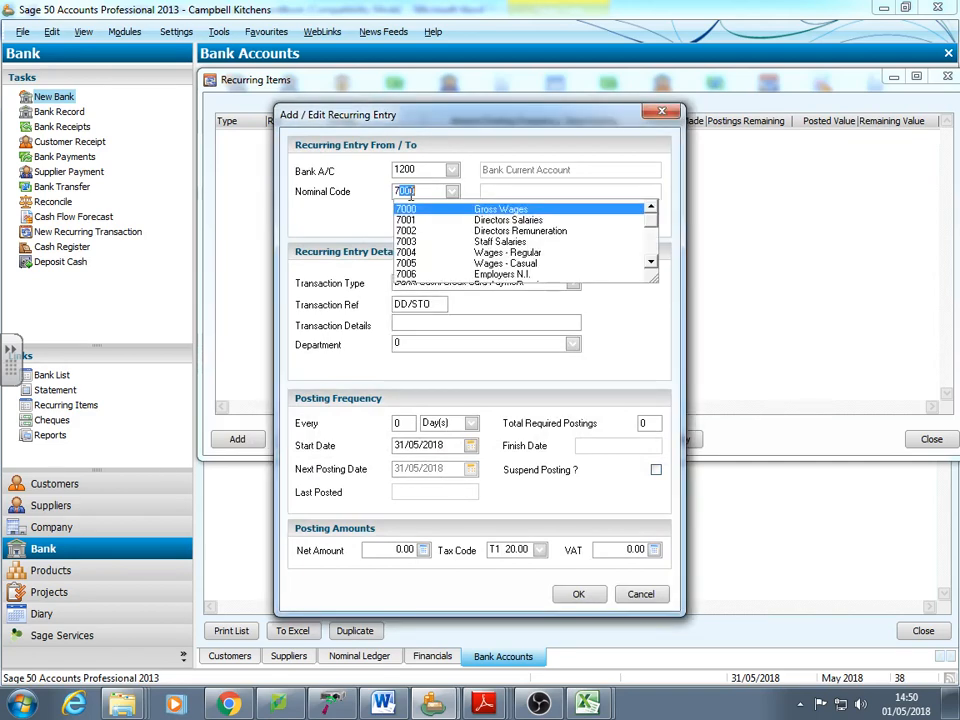
scroll(628, 227, "down", 10)
scroll(620, 275, "down", 10)
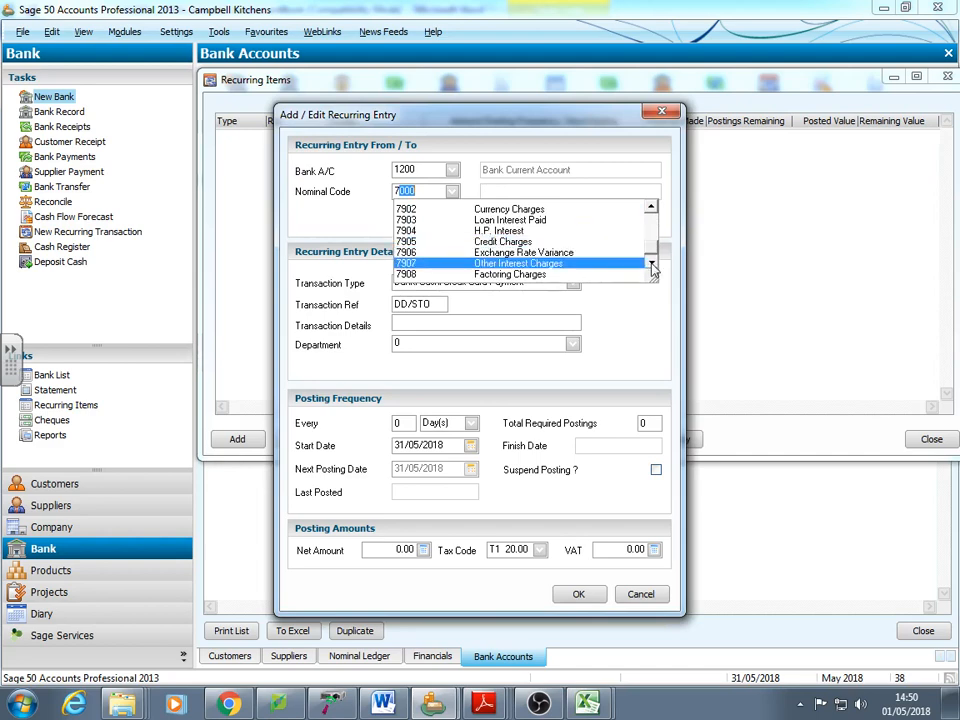
left_click(649, 212)
left_click(650, 210)
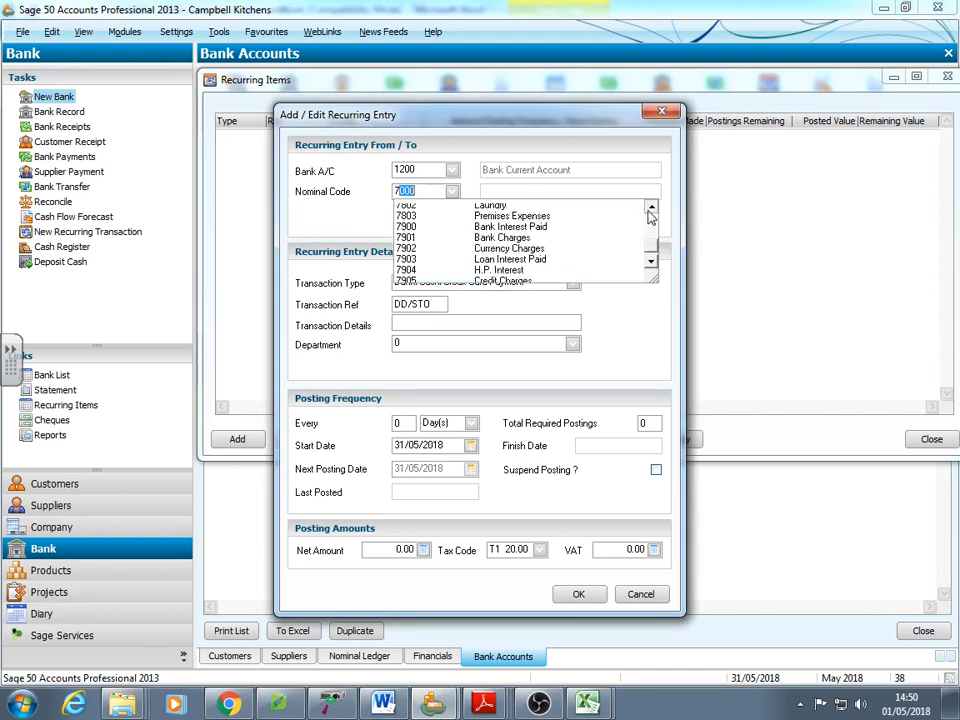
left_click(649, 211)
left_click(649, 211)
left_click(649, 211)
left_click(649, 211)
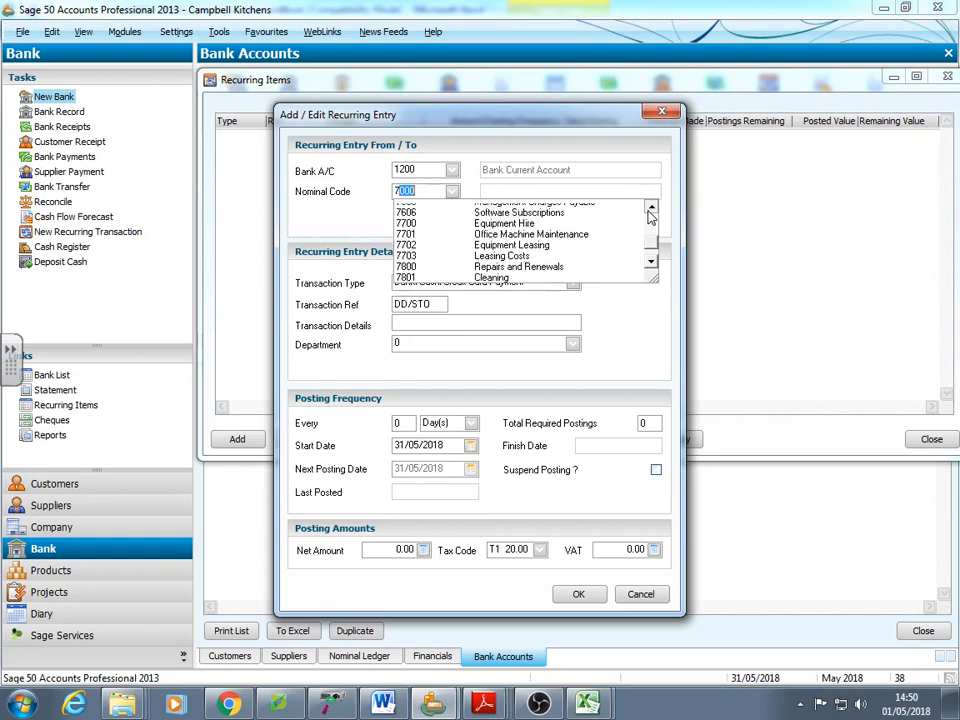
left_click(649, 211)
left_click(649, 211)
left_click(649, 211)
left_click(649, 211)
left_click(649, 211)
left_click(649, 211)
left_click(649, 211)
left_click(649, 211)
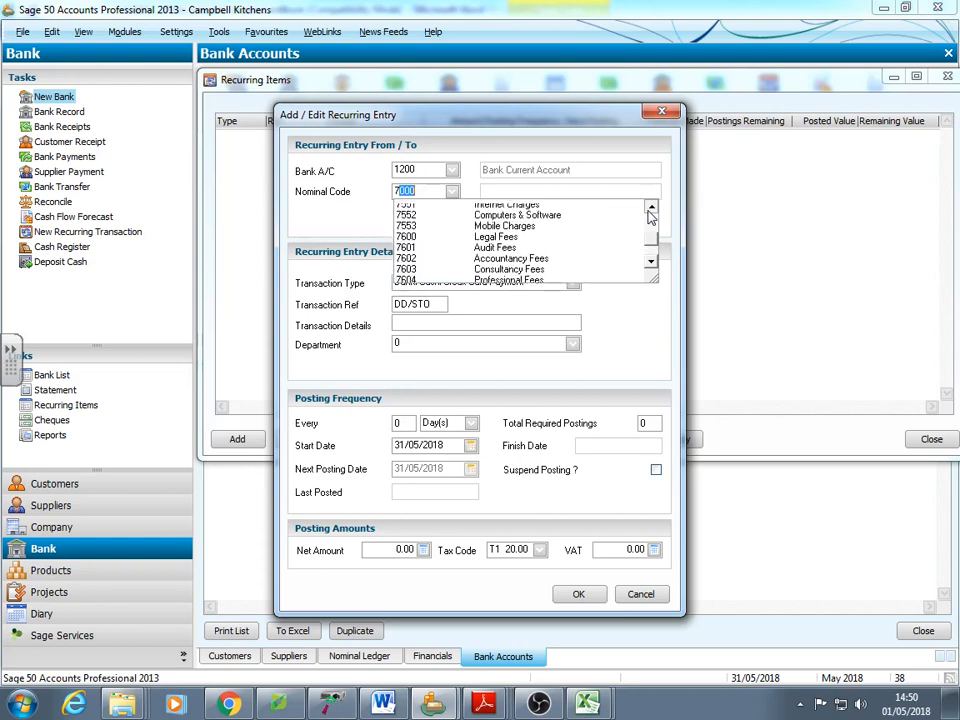
left_click(650, 211)
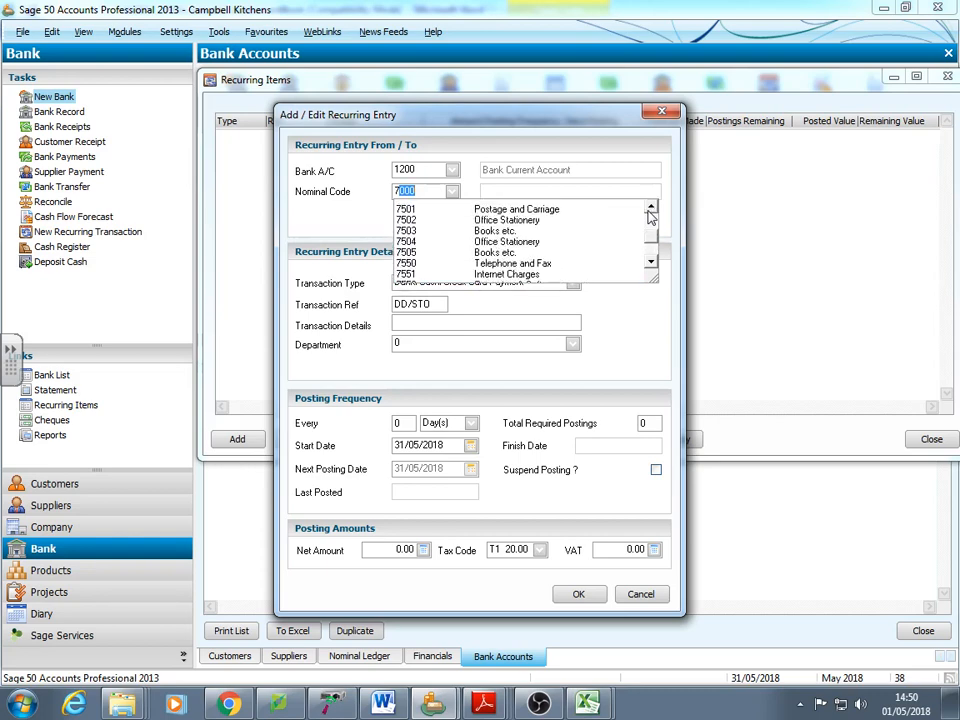
left_click(650, 211)
left_click(650, 211)
left_click(650, 211)
left_click(650, 211)
left_click(650, 211)
left_click(650, 211)
left_click(650, 211)
left_click(650, 211)
left_click(650, 211)
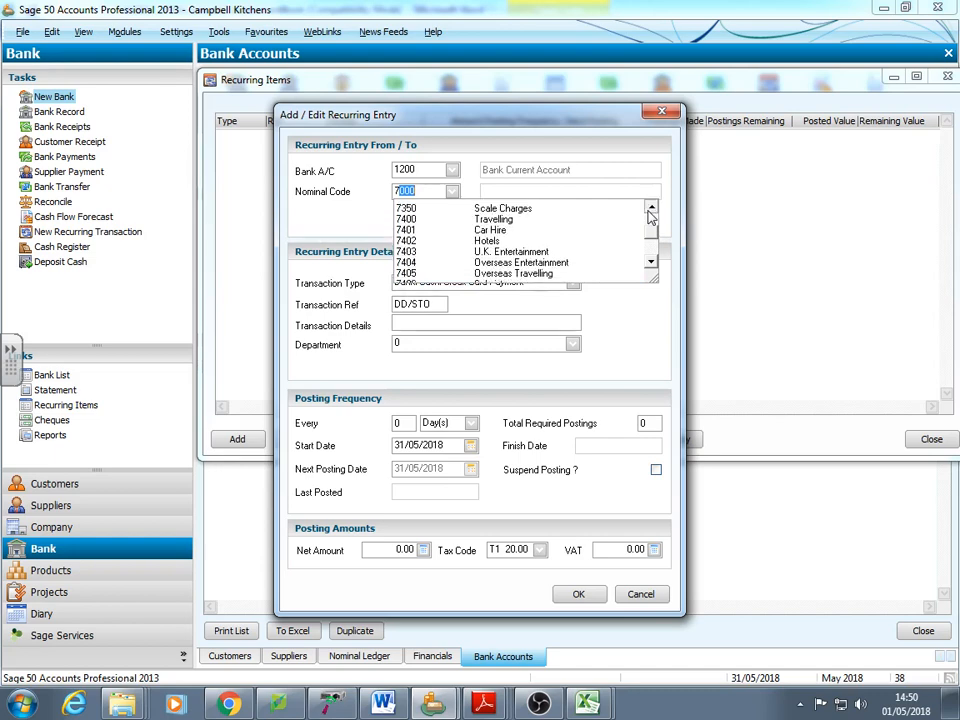
left_click(650, 211)
left_click(650, 211)
left_click(650, 211)
left_click(650, 211)
left_click(650, 211)
left_click(650, 211)
left_click(650, 211)
left_click(650, 211)
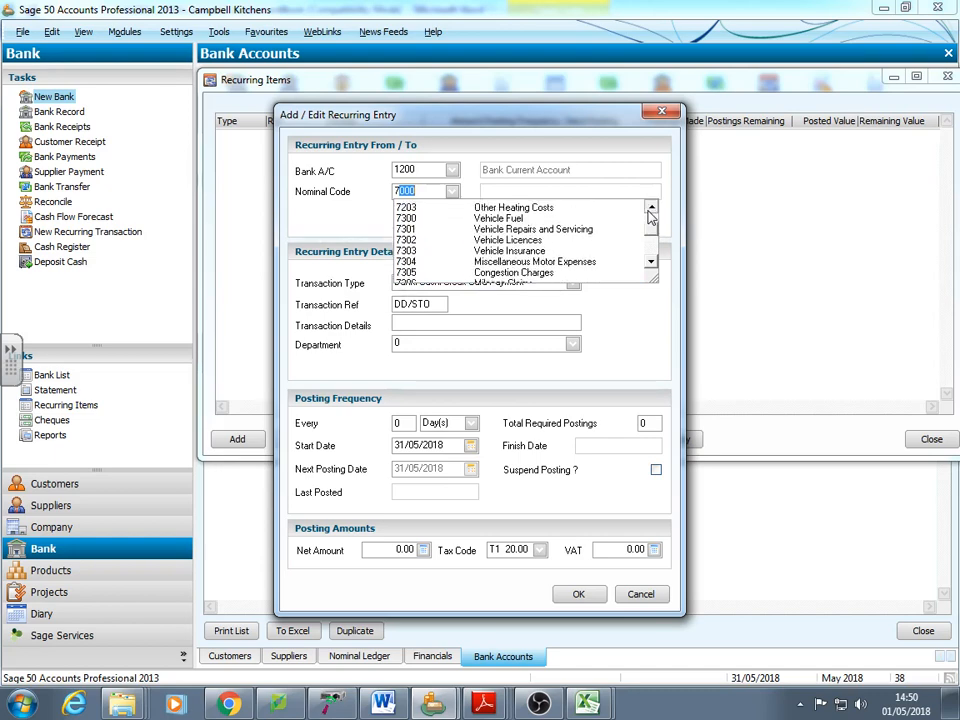
left_click(650, 211)
left_click(650, 211)
left_click(650, 211)
left_click(650, 211)
left_click(650, 211)
left_click(650, 211)
left_click(650, 211)
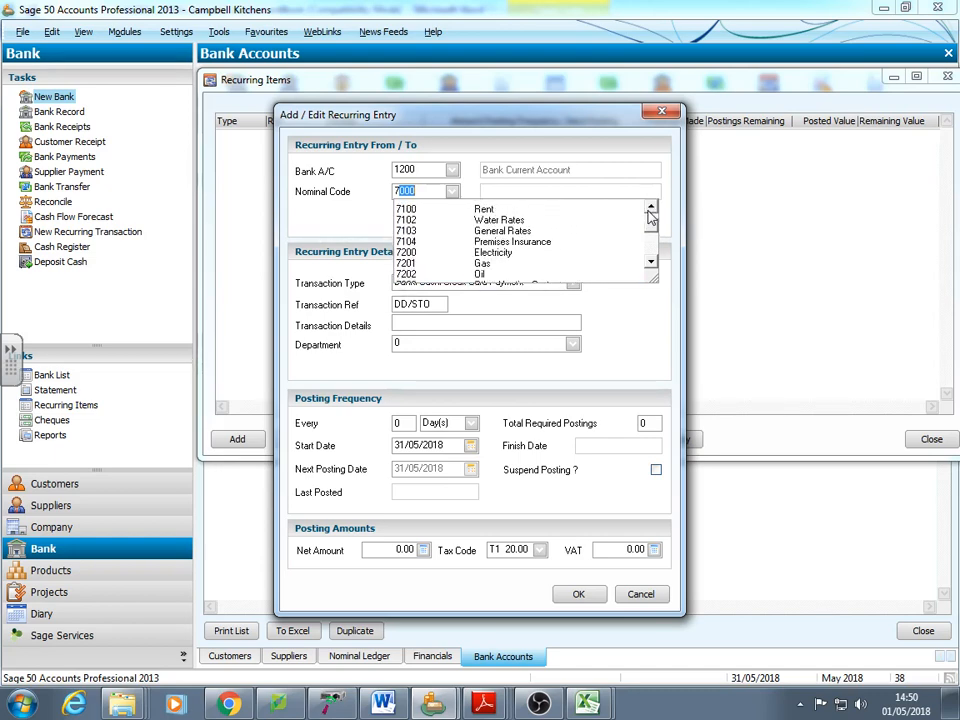
left_click(513, 207)
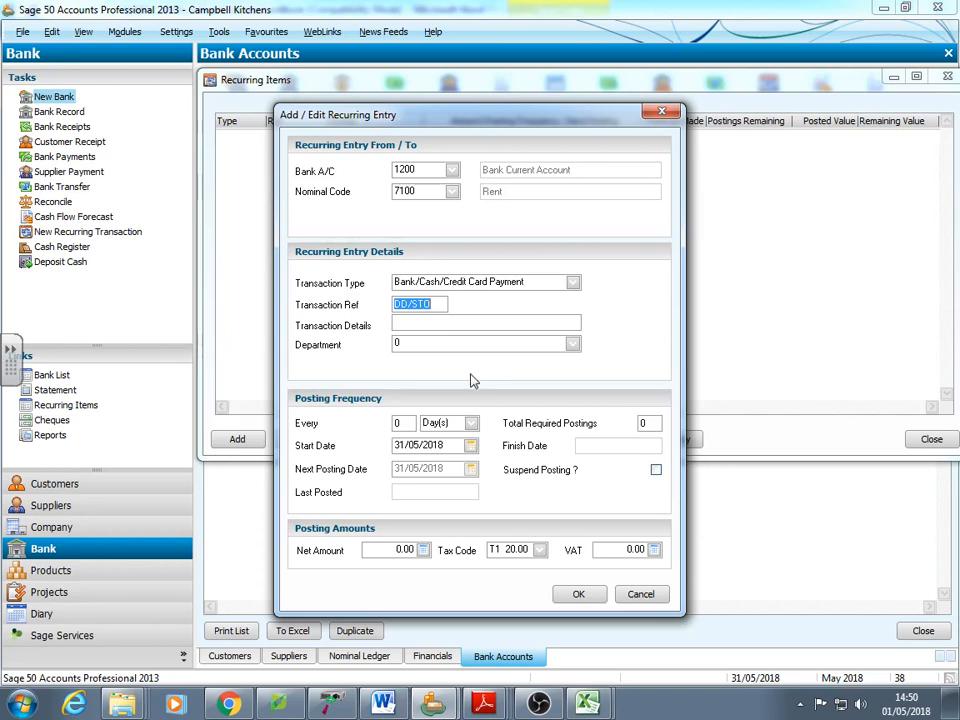
Schedule the recurring entry every 1 month for 3 required postings, starting on 02/05/2018
left_click(400, 423)
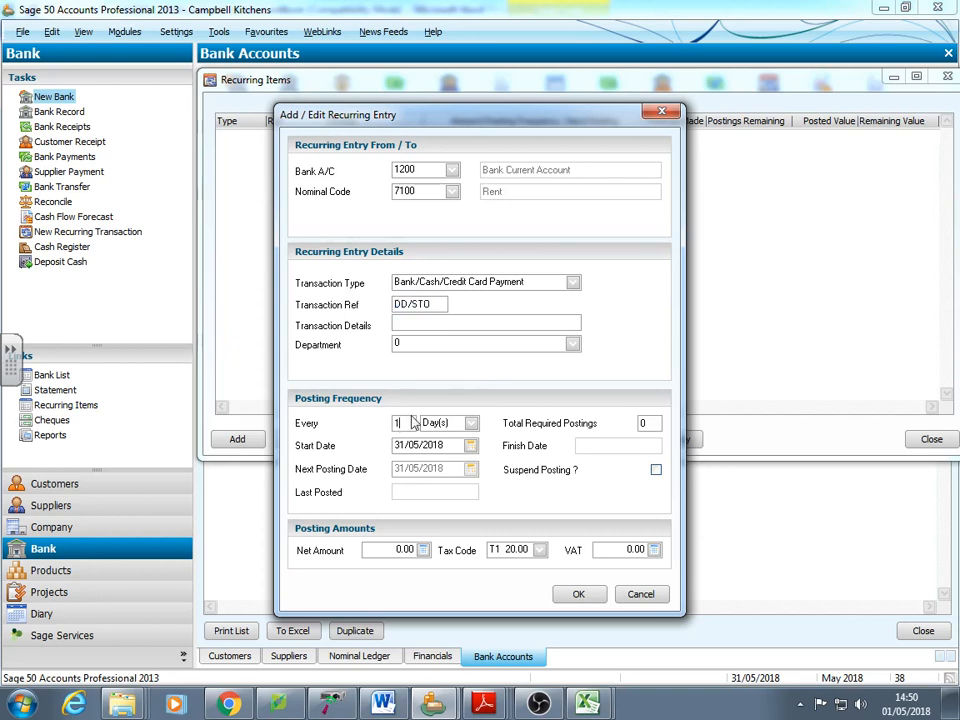
left_click(471, 423)
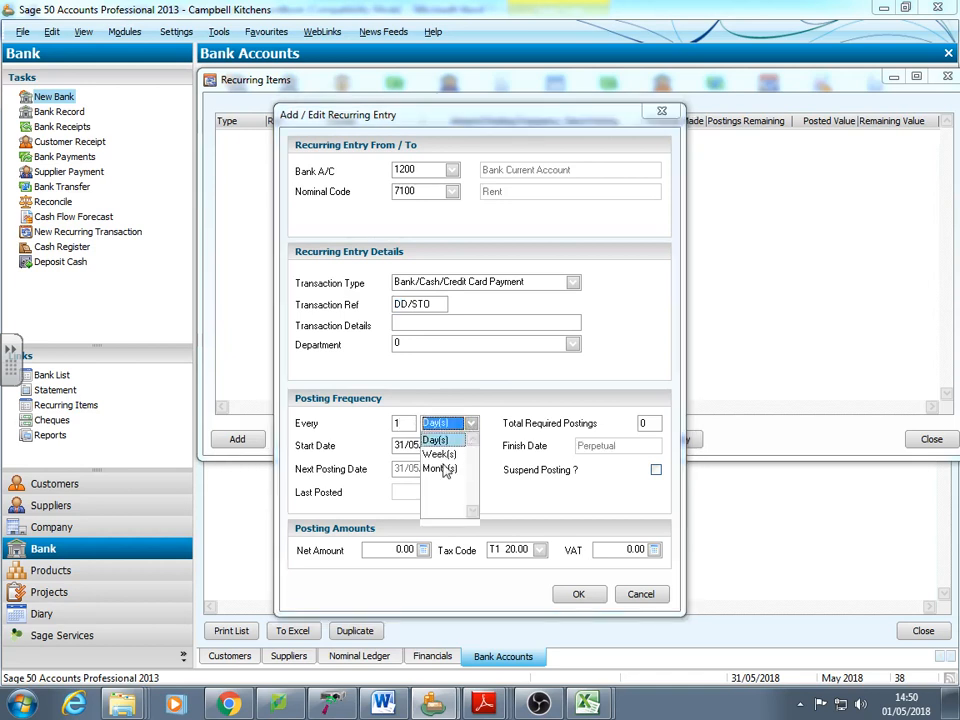
left_click(440, 469)
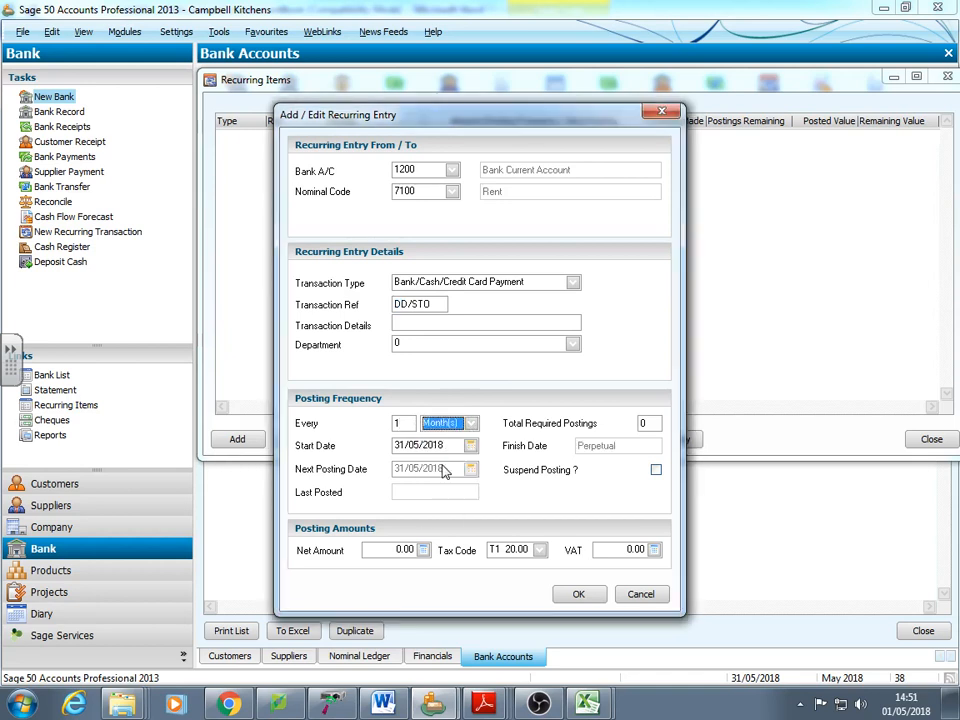
left_click(659, 424)
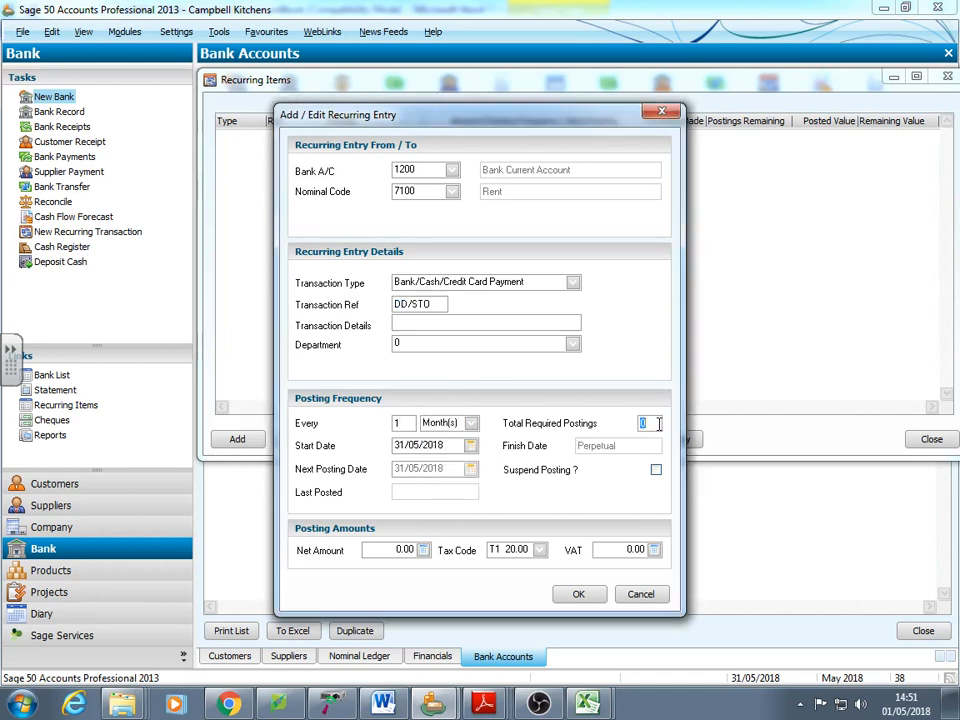
type("3")
left_click(470, 445)
left_click(475, 497)
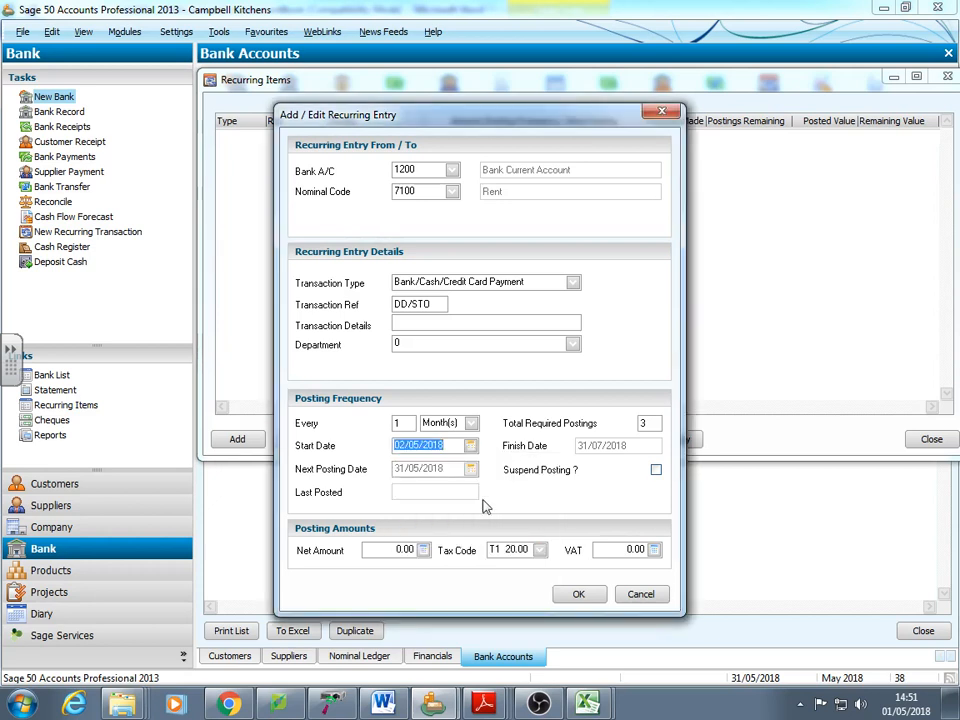
Enter a net posting amount of 750.00 with tax code T0 and save the recurring entry
left_click(423, 550)
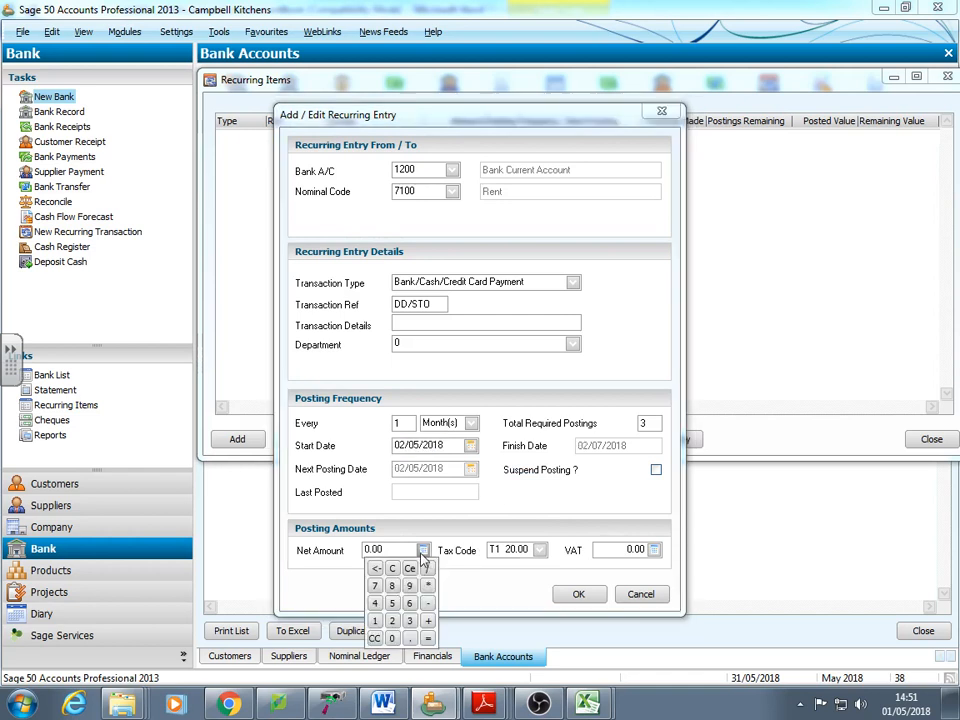
left_click(378, 589)
left_click(393, 605)
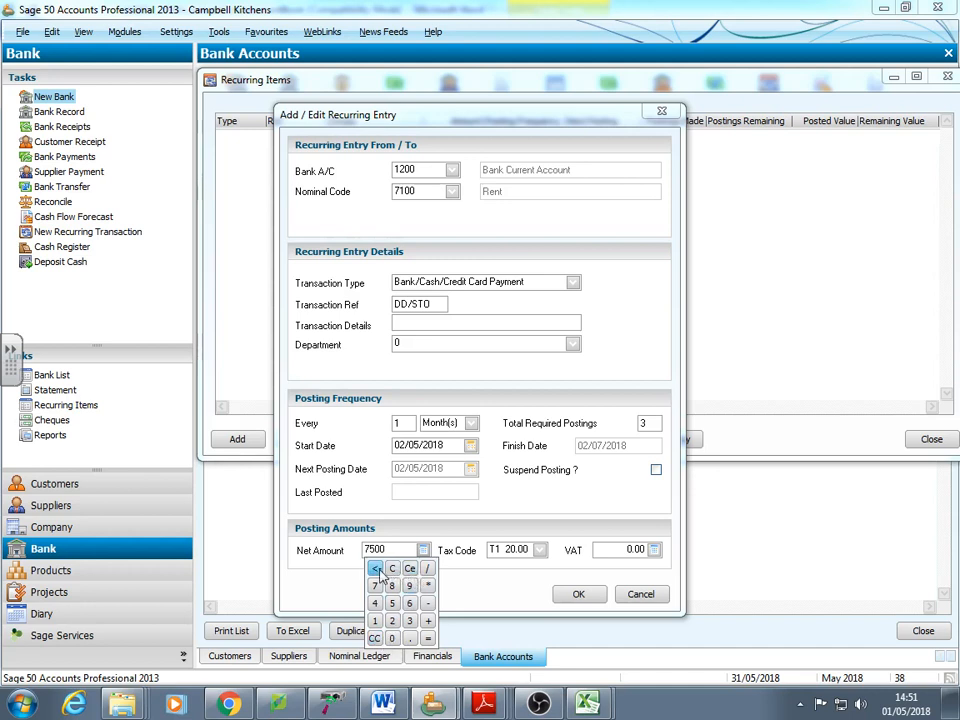
left_click(540, 553)
left_click(540, 553)
left_click(519, 566)
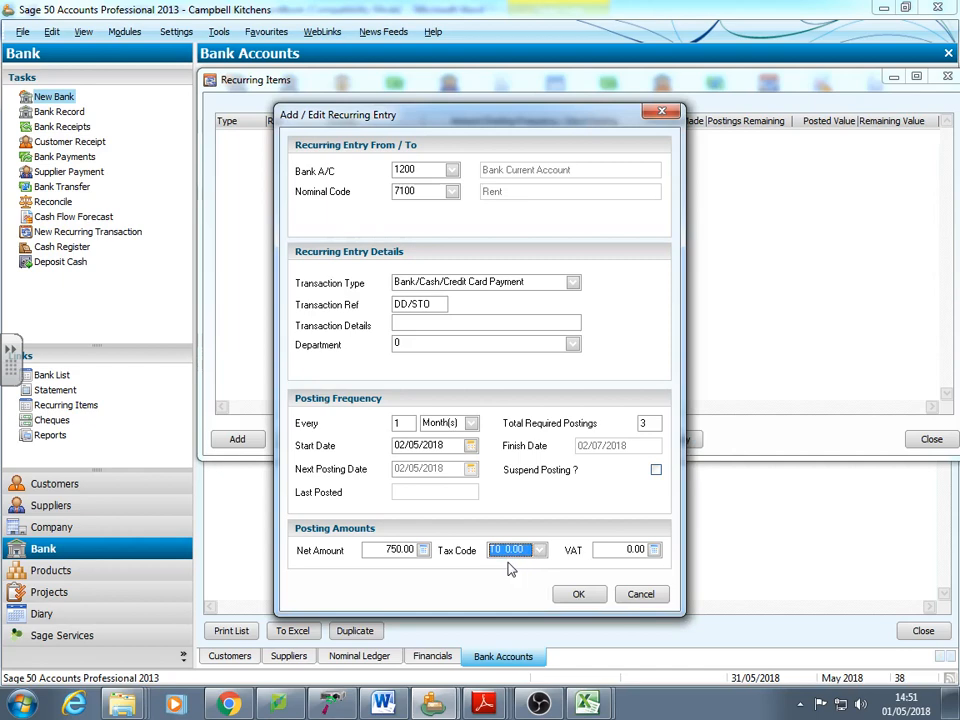
left_click(587, 601)
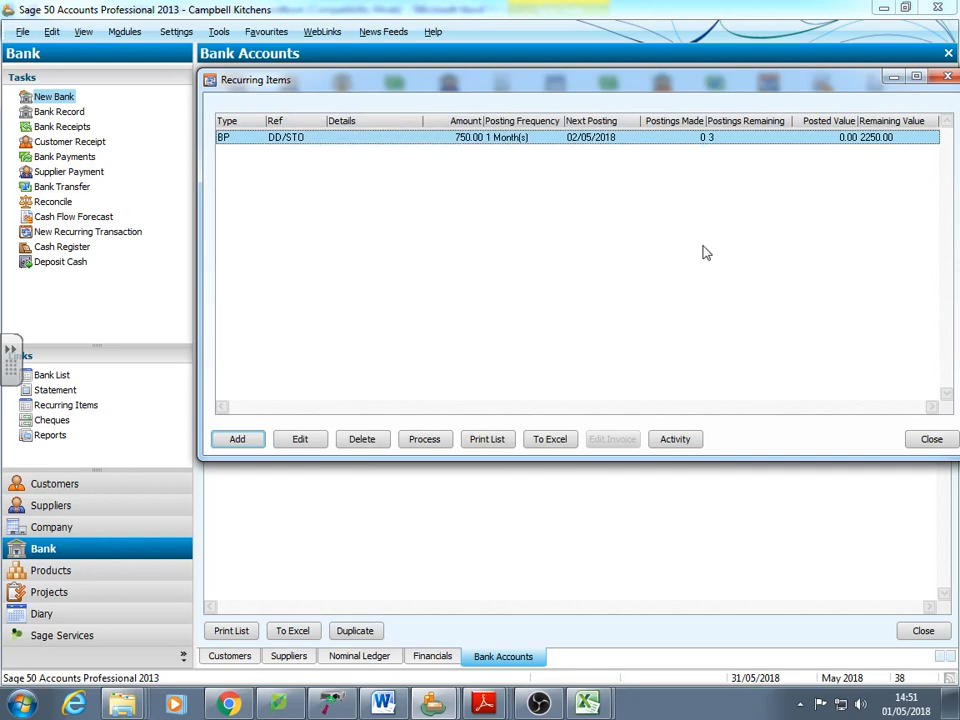
Process and post the recurring rent payment due up to 31/05/2018, and close the recurring items list
left_click(426, 439)
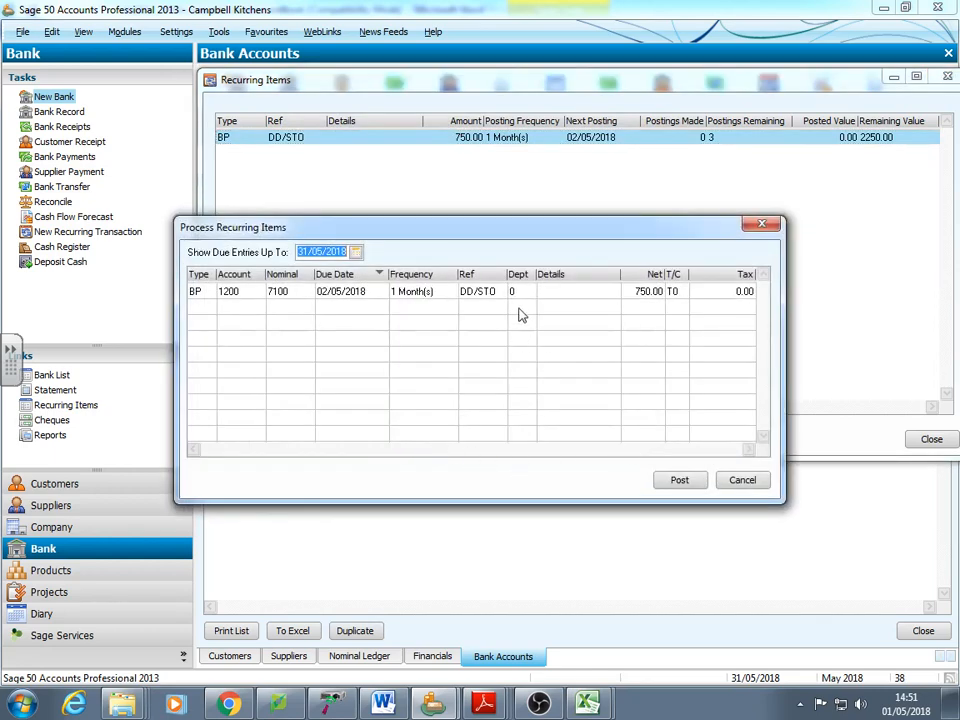
key("Tab")
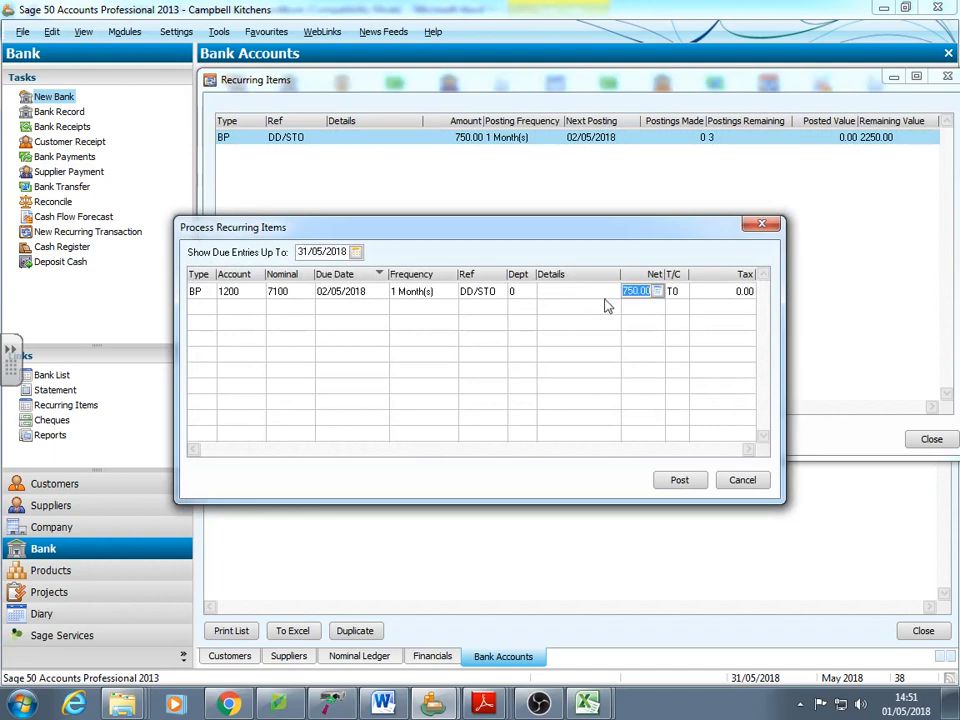
left_click(678, 480)
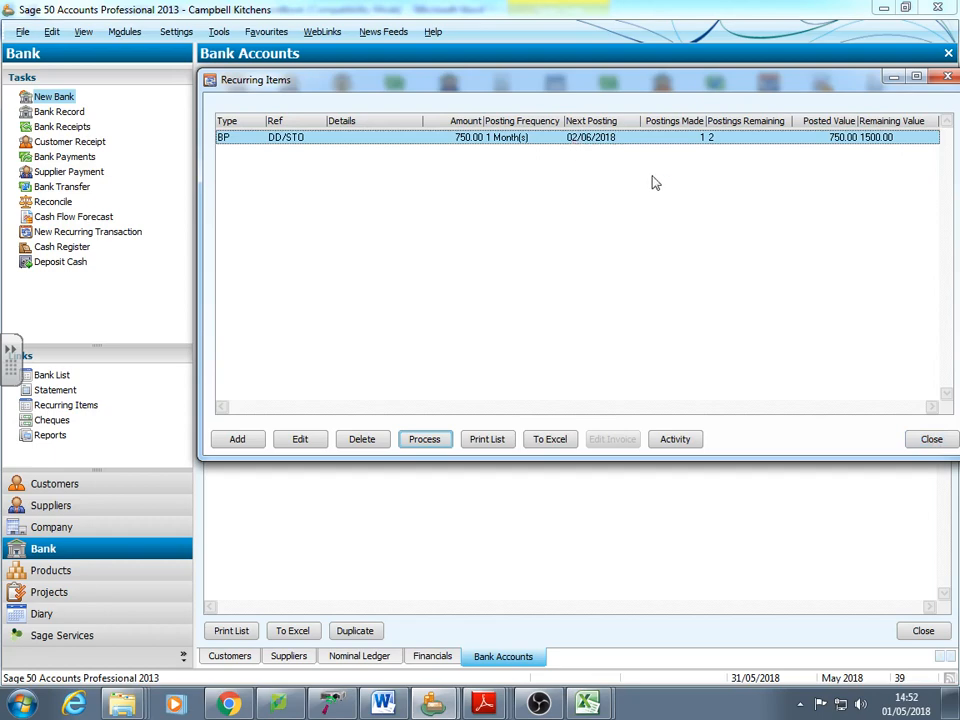
left_click(932, 440)
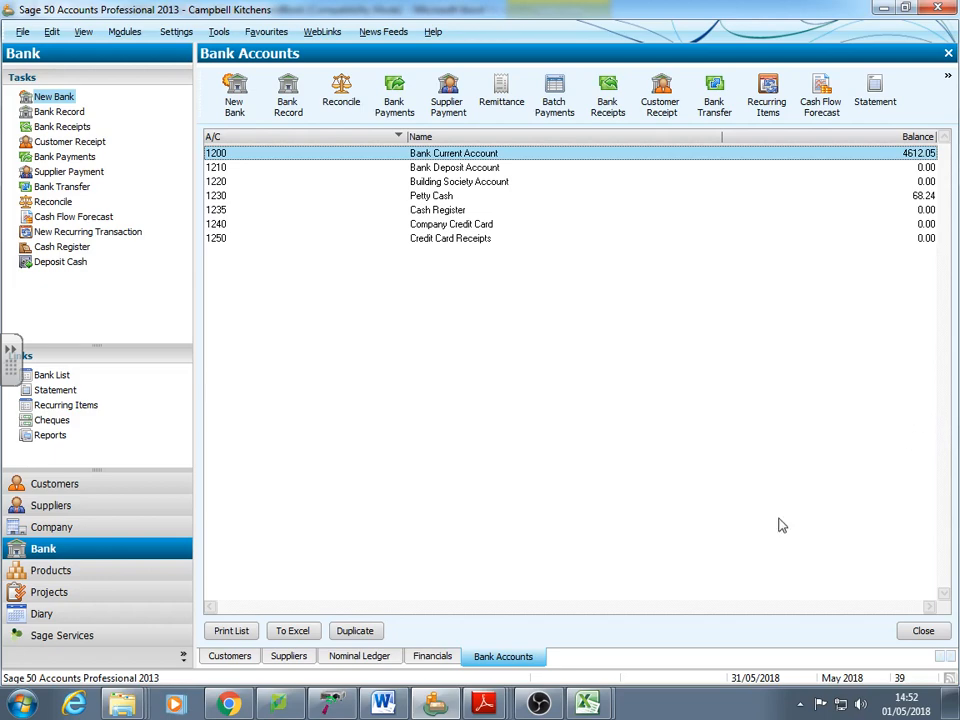
left_click(541, 705)
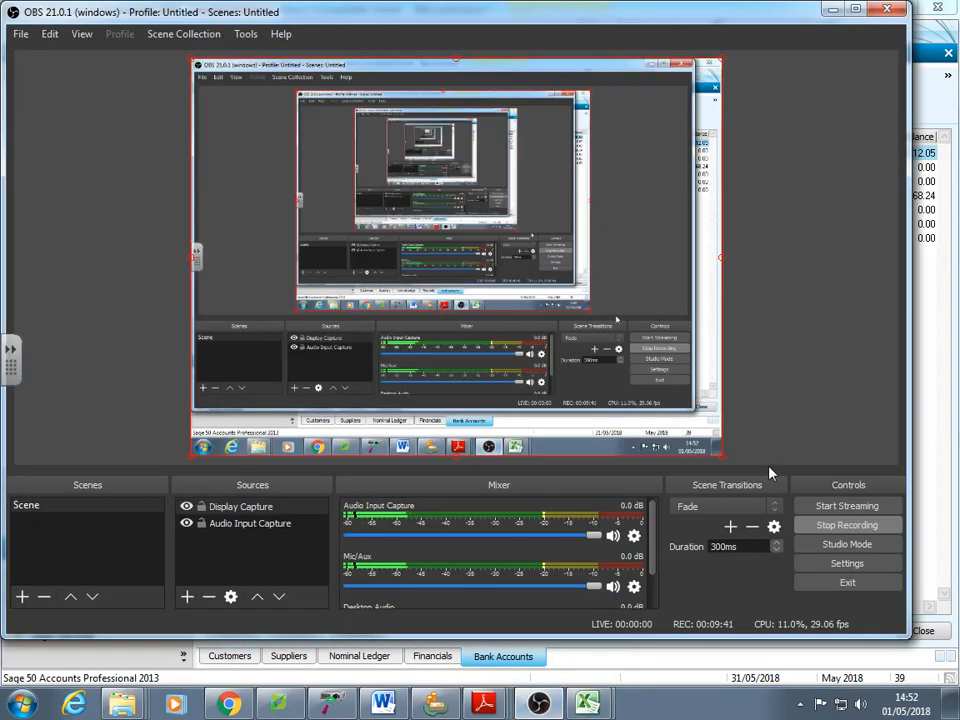